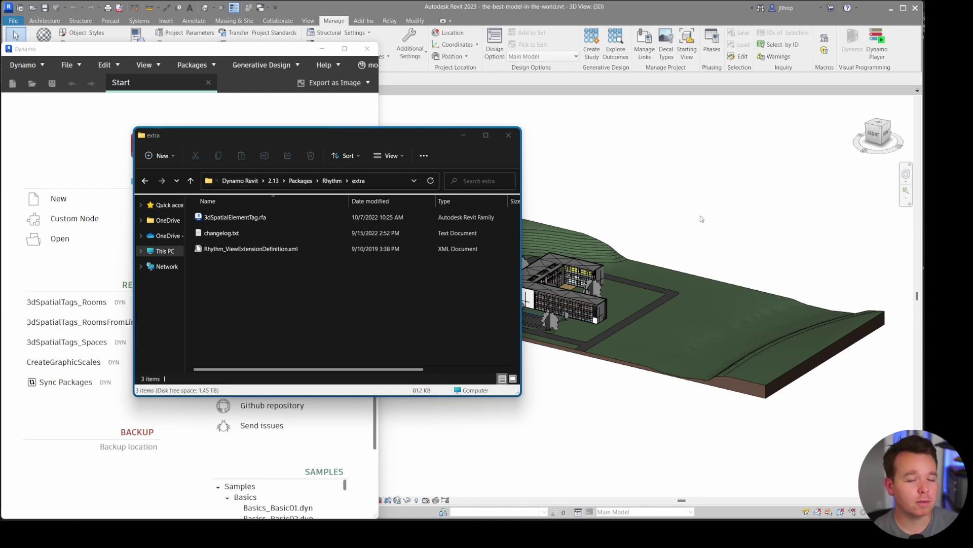
- Locate the 3dSpatialElementTag.rfa family in the Rhythm package's extra folder, and minimize the folder window
key("ctrl")
key("ctrl")
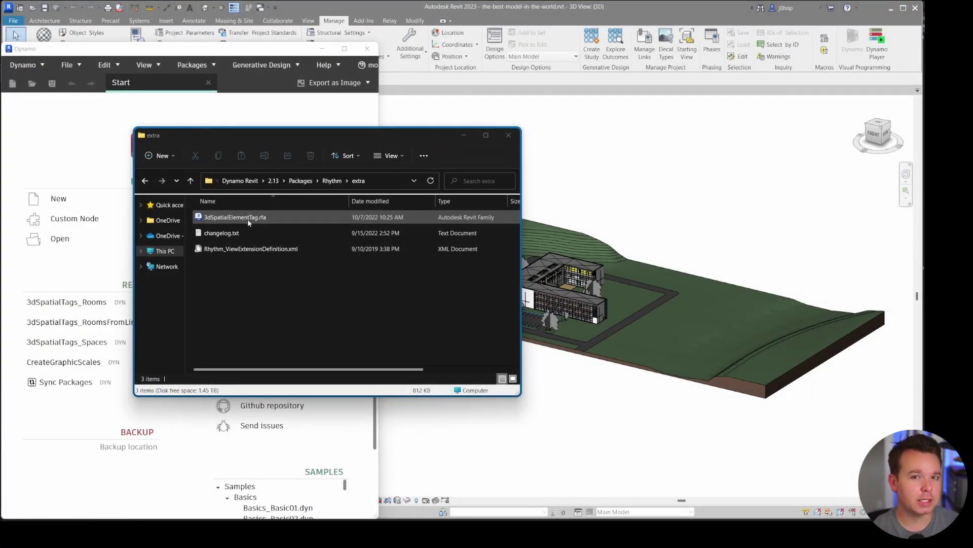
left_click(248, 219)
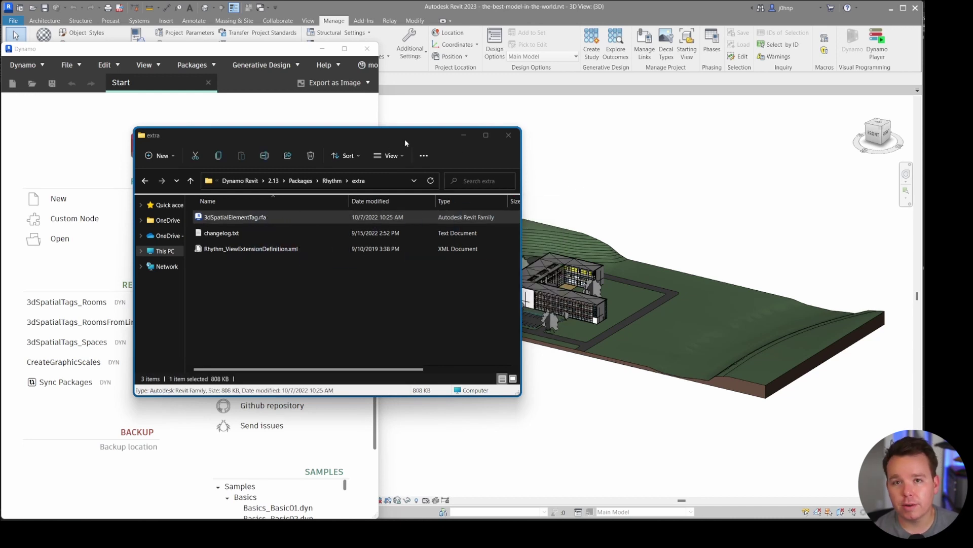
left_click(463, 135)
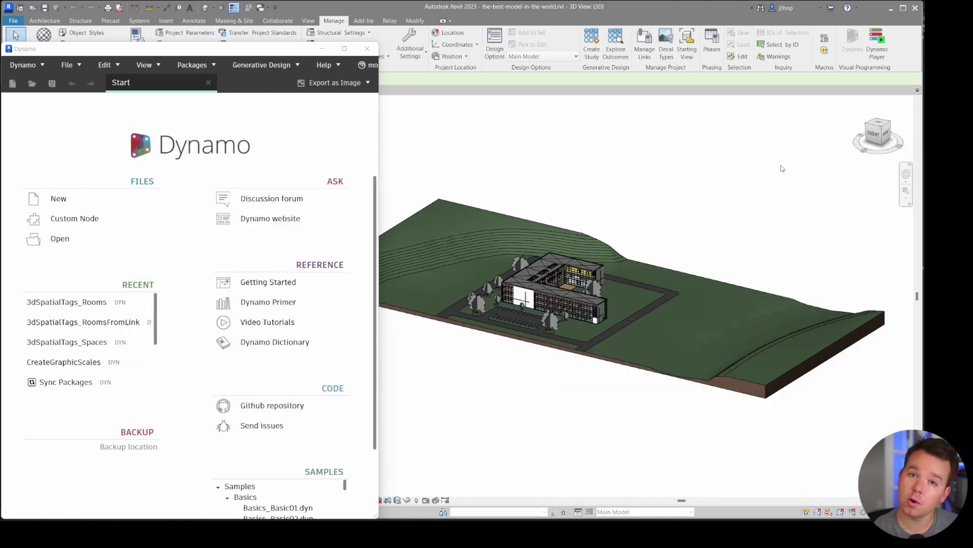
- Orient the 3D view to the 01 - Entry Level floor plan, and tilt it to see the rooms at an angle
left_click(604, 276)
key("Escape")
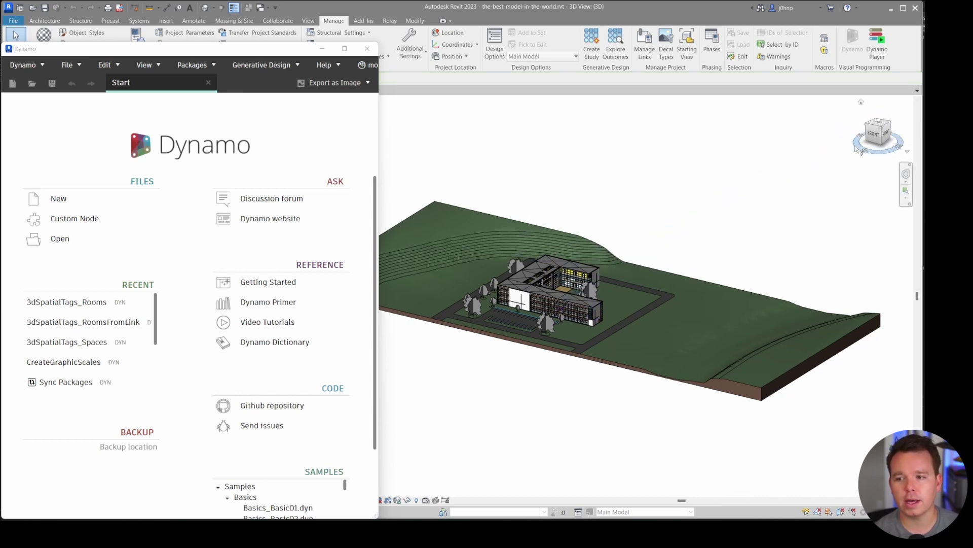
right_click(875, 133)
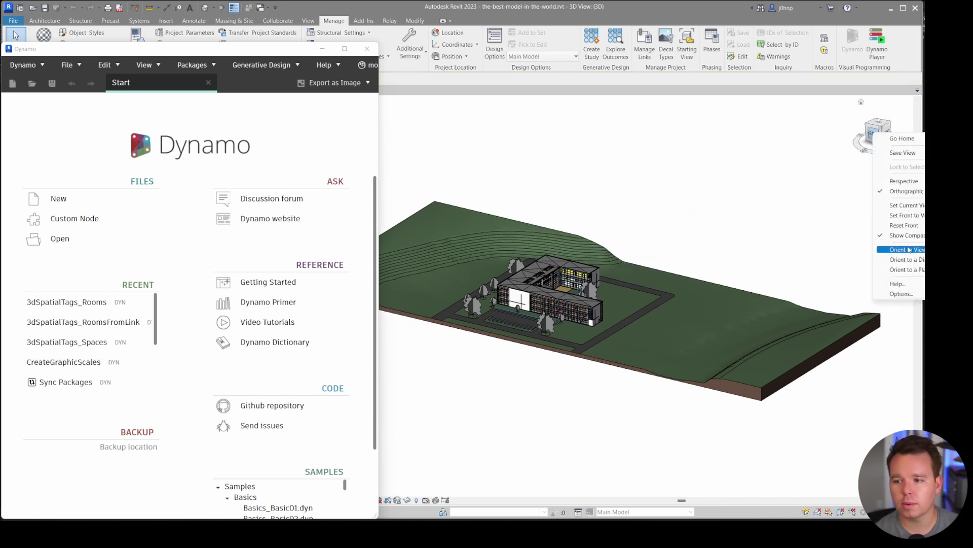
mouse_move(908, 249)
left_click(885, 282)
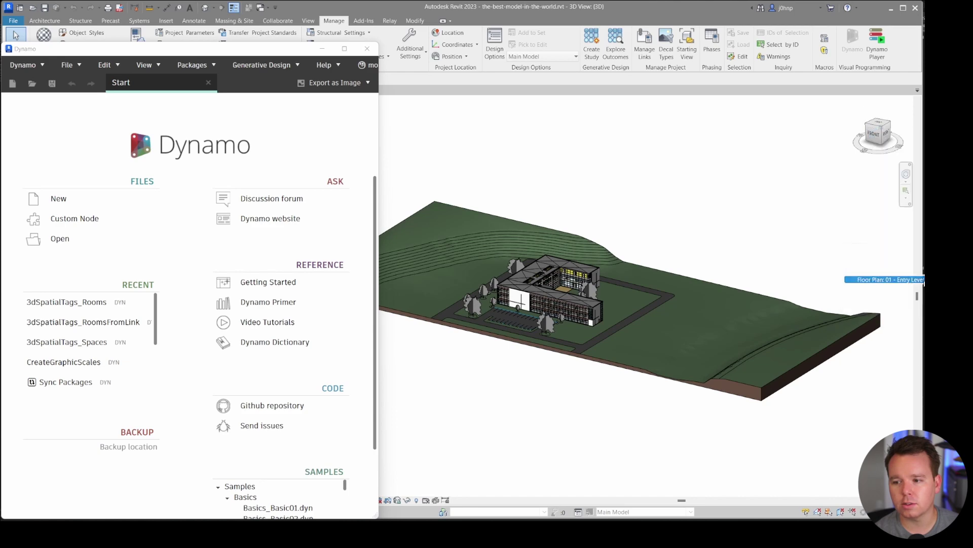
middle_click_drag(632, 274, 554, 293, "shift")
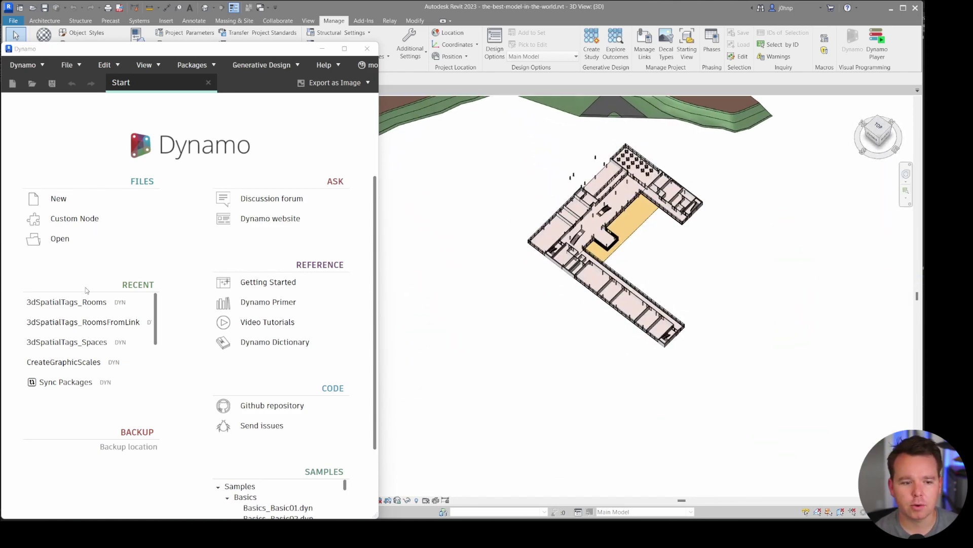
- Open the recent 3dSpatialTags_Rooms graph, and review its Create group and Select group with the Family Types node
left_click(83, 303)
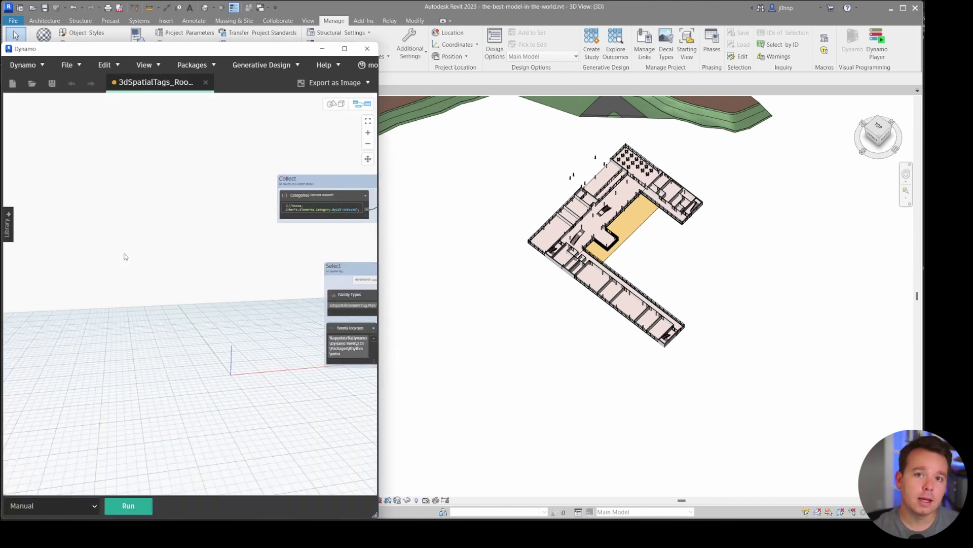
middle_click_drag(278, 259, 155, 249)
scroll(191, 264, "down", 2)
scroll(155, 249, "up", 2)
middle_click_drag(371, 303, 228, 284)
scroll(255, 260, "up", 2)
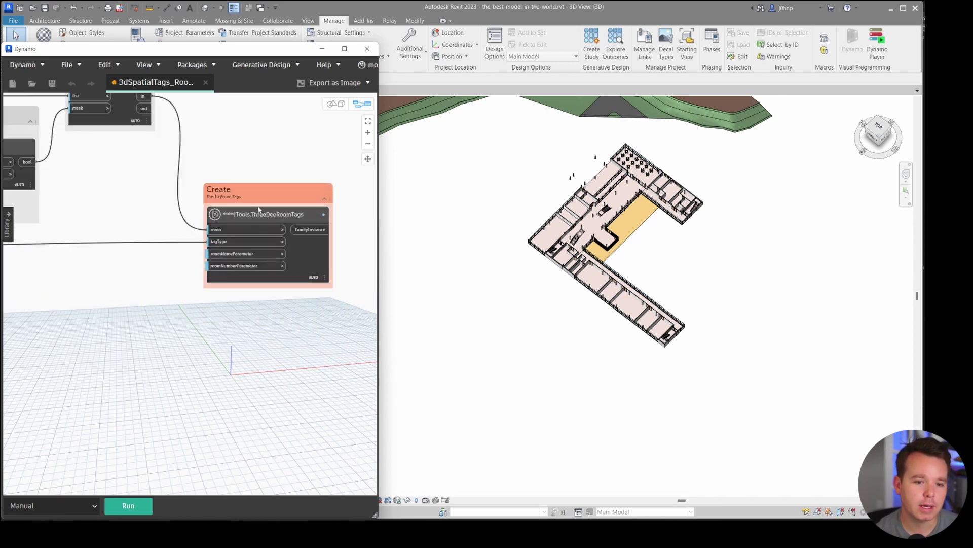
mouse_move(255, 223)
scroll(238, 243, "down", 3)
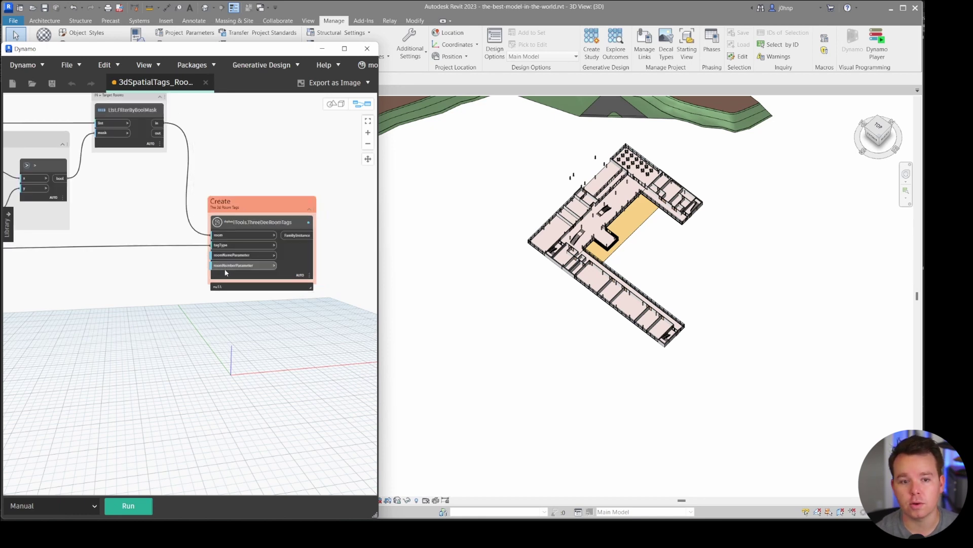
middle_click_drag(21, 284, 153, 296)
scroll(99, 210, "up", 2)
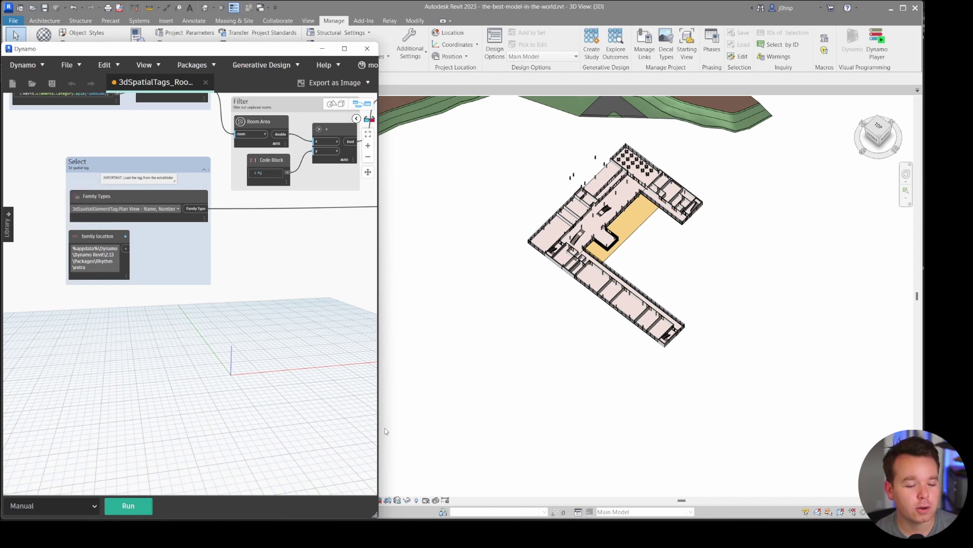
- Run the 3dSpatialTags_Rooms graph to place Plan View - Name, Number tags in the rooms
left_click(132, 505)
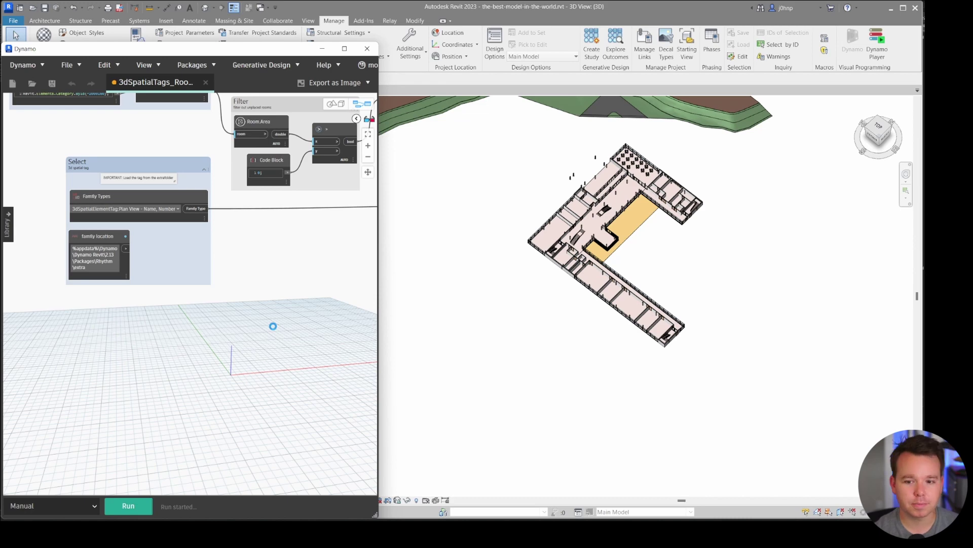
scroll(588, 248, "up", 5)
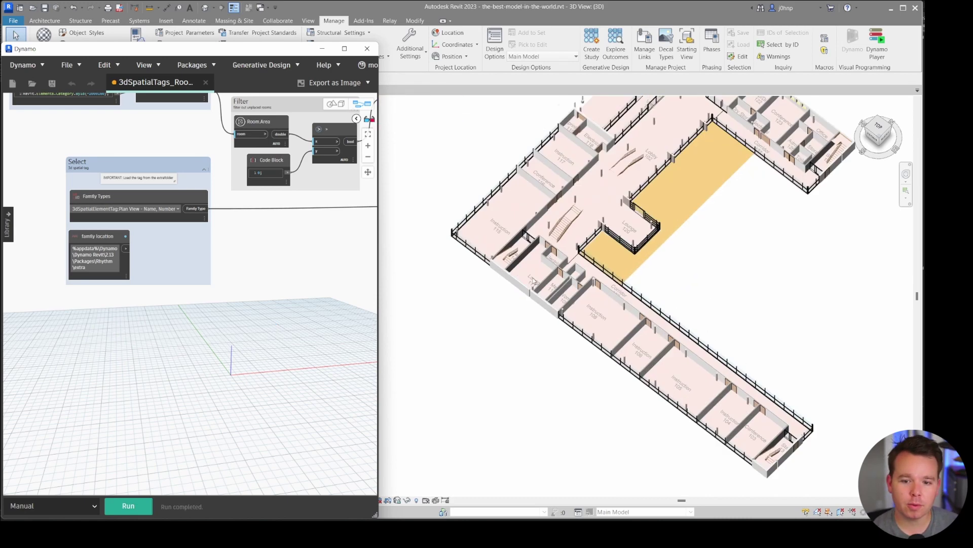
scroll(534, 281, "up", 3)
- Inspect the properties of the Instruction 115 room tag in Revit, and return to the Dynamo graph
left_click(477, 217)
scroll(467, 257, "up", 2)
middle_click_drag(467, 257, 557, 324, "shift")
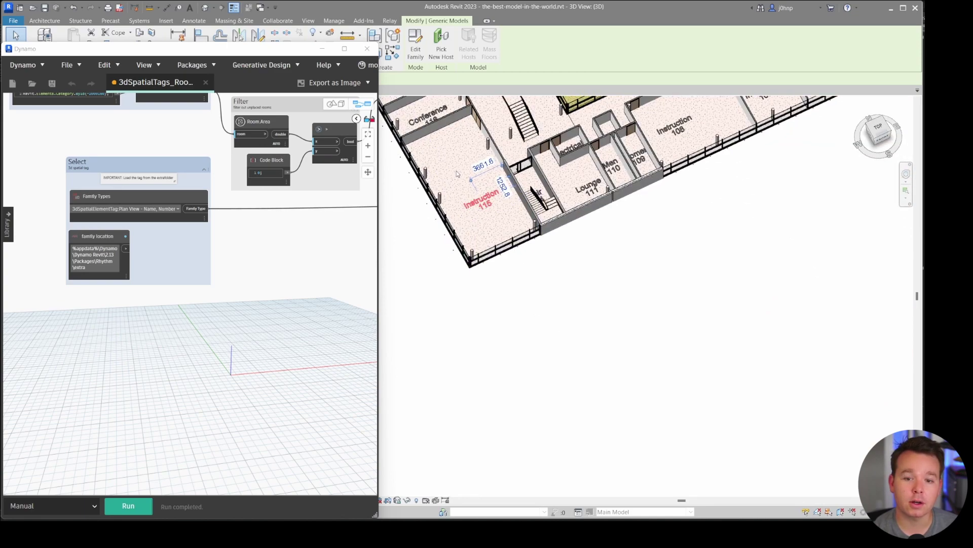
left_click(322, 49)
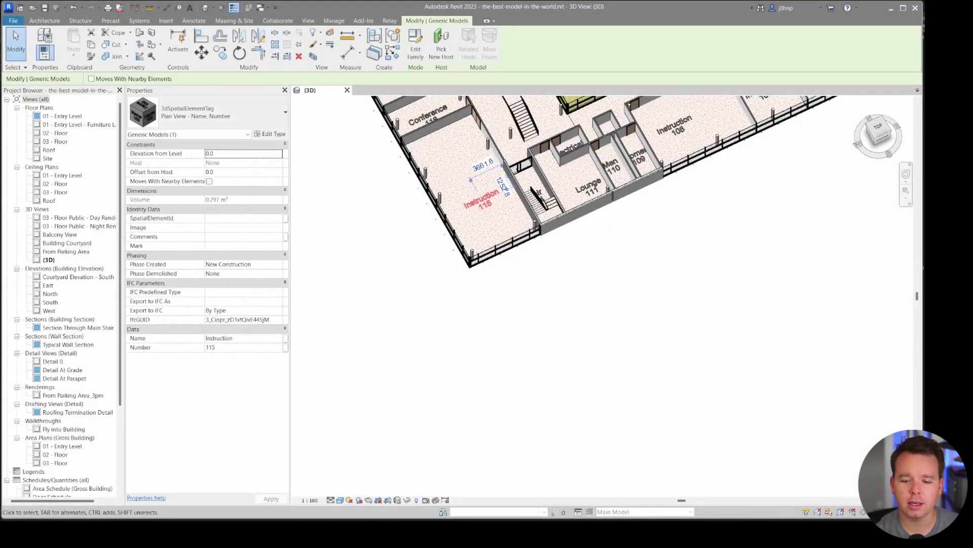
mouse_move(619, 518)
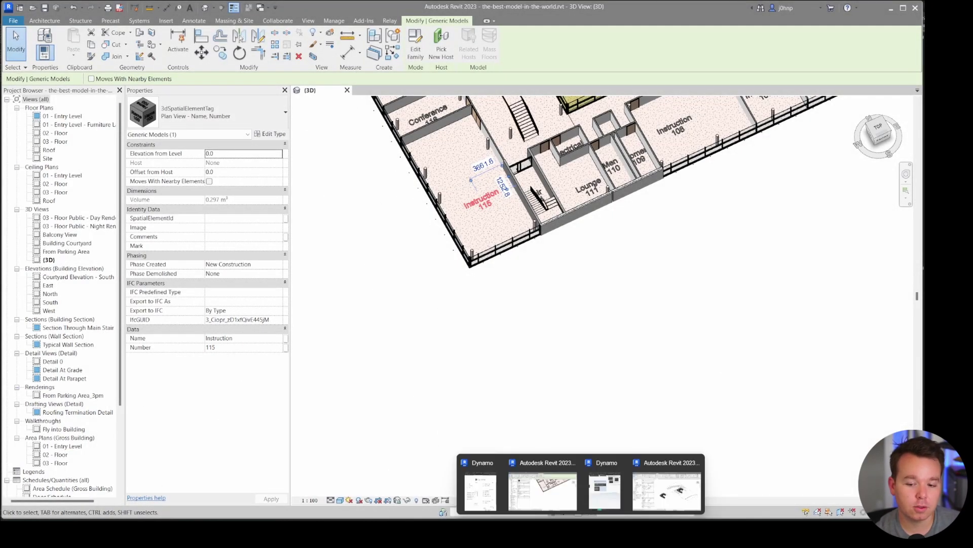
left_click(616, 503)
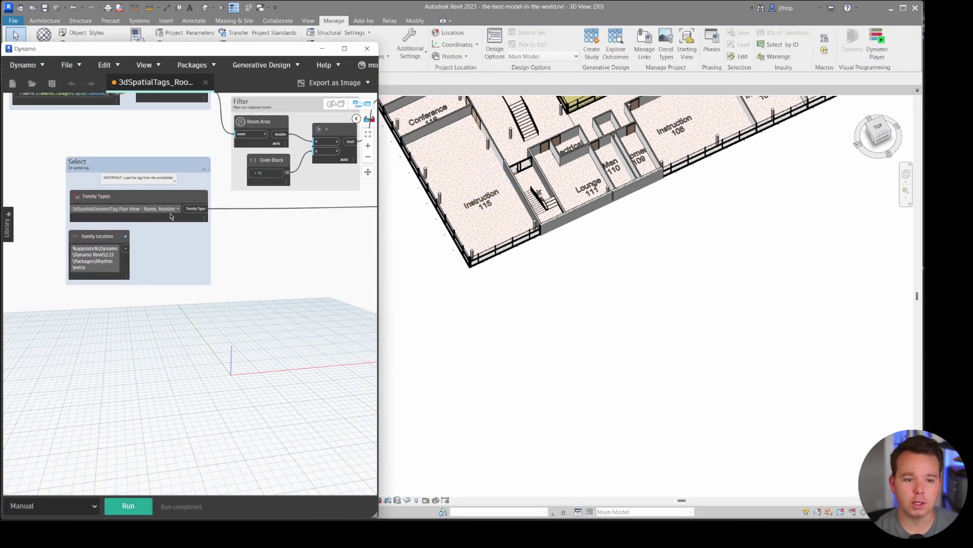
- Set the Family Types node in the Select group to the 3dSpatialElementTag type 7' Cube - Name, Number
scroll(386, 289, "down", 2)
middle_click_drag(297, 304, 196, 344)
scroll(196, 343, "down", 1)
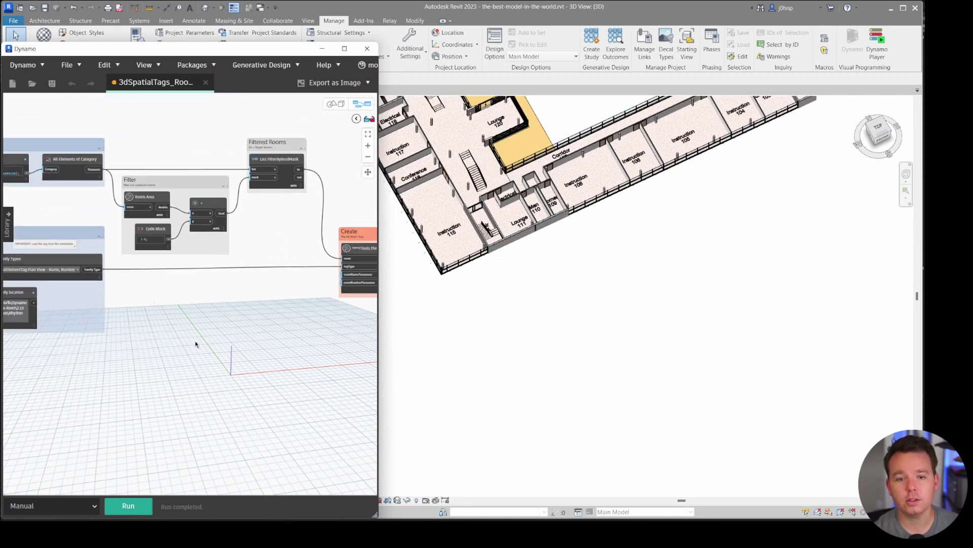
scroll(222, 314, "down", 1)
middle_click_drag(222, 314, 109, 261)
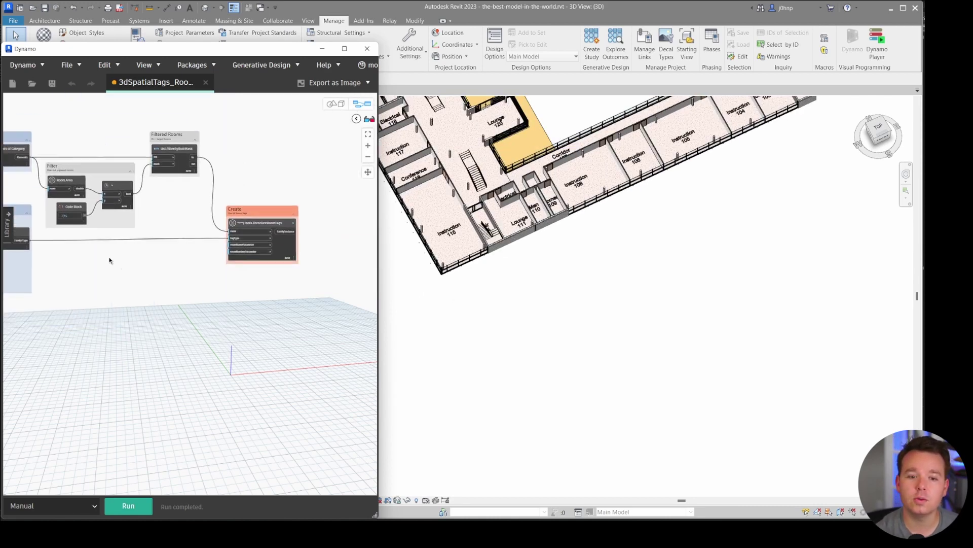
middle_click_drag(176, 254, 273, 255)
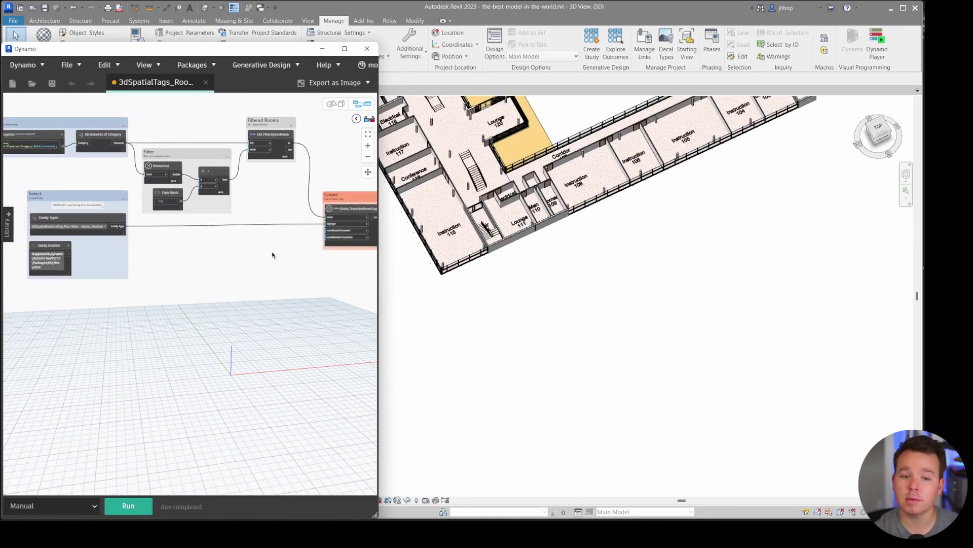
left_click(74, 226)
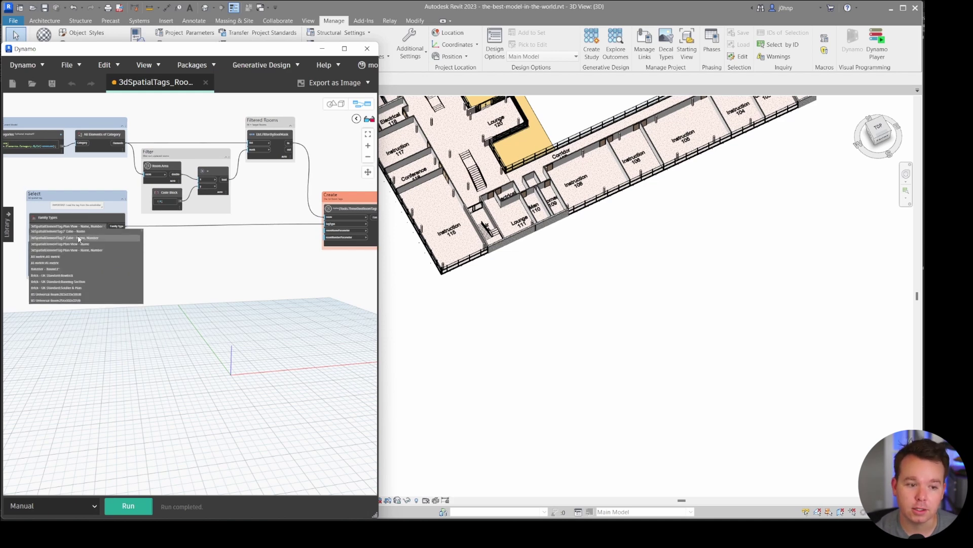
left_click(65, 238)
scroll(70, 248, "up", 2)
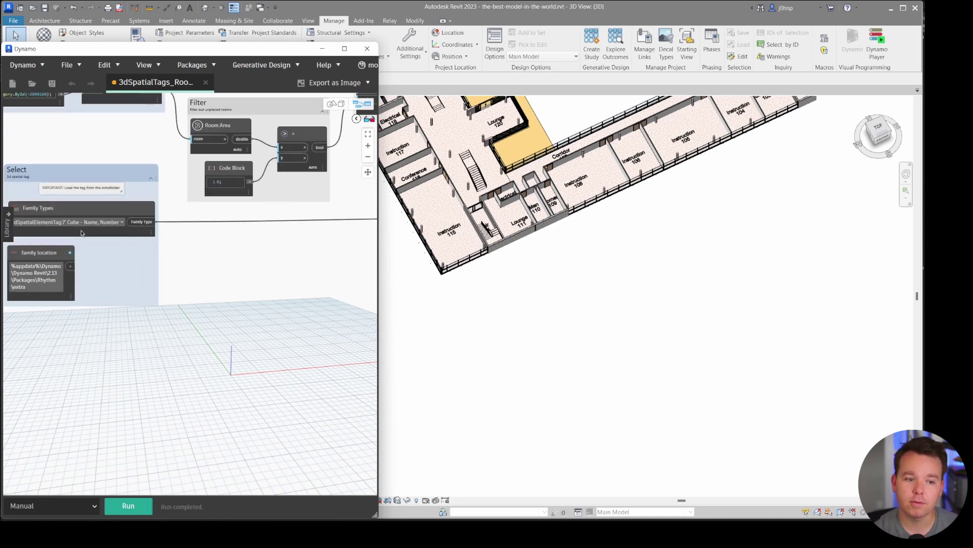
- Run the rooms graph to place the cube-style room tags, and look at them up close in the 3D view
left_click(129, 506)
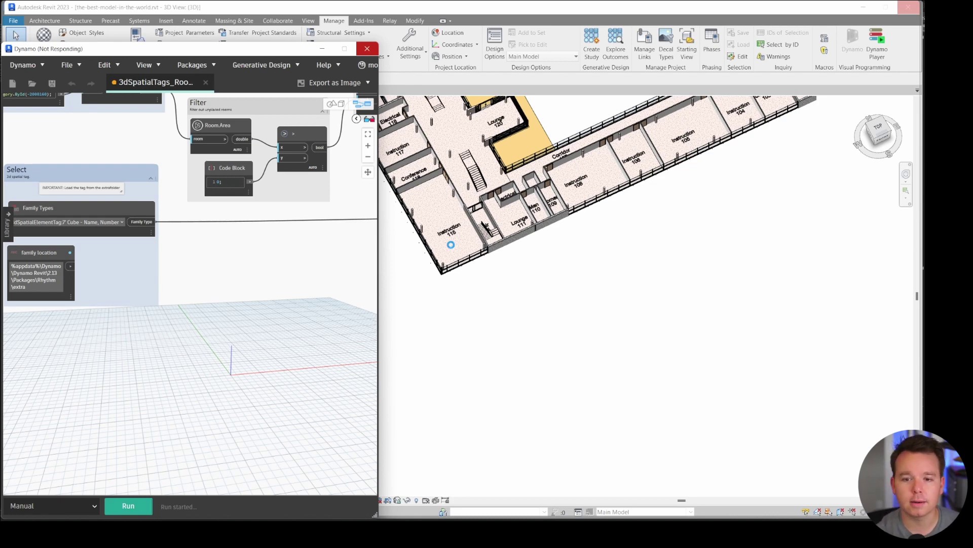
scroll(637, 195, "up", 2)
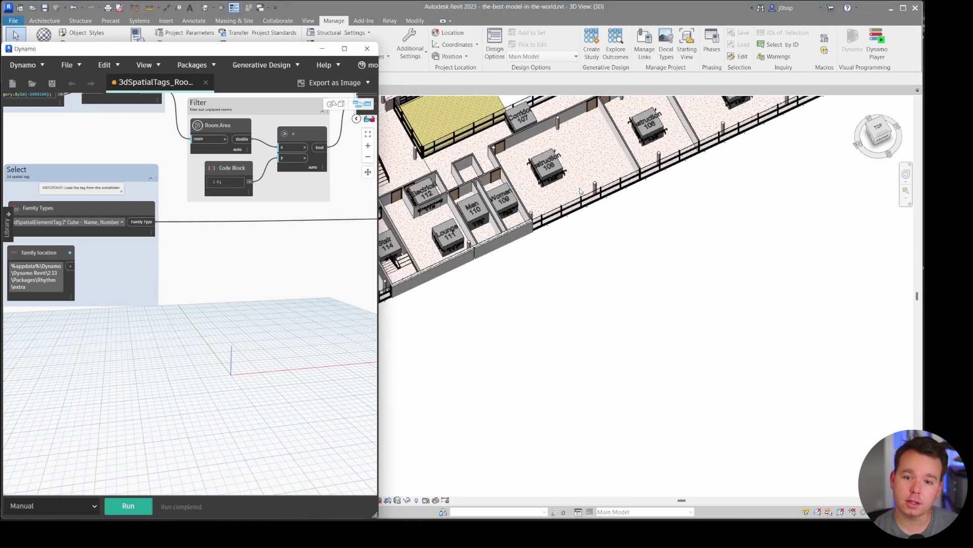
scroll(674, 182, "up", 3)
scroll(542, 160, "down", 3)
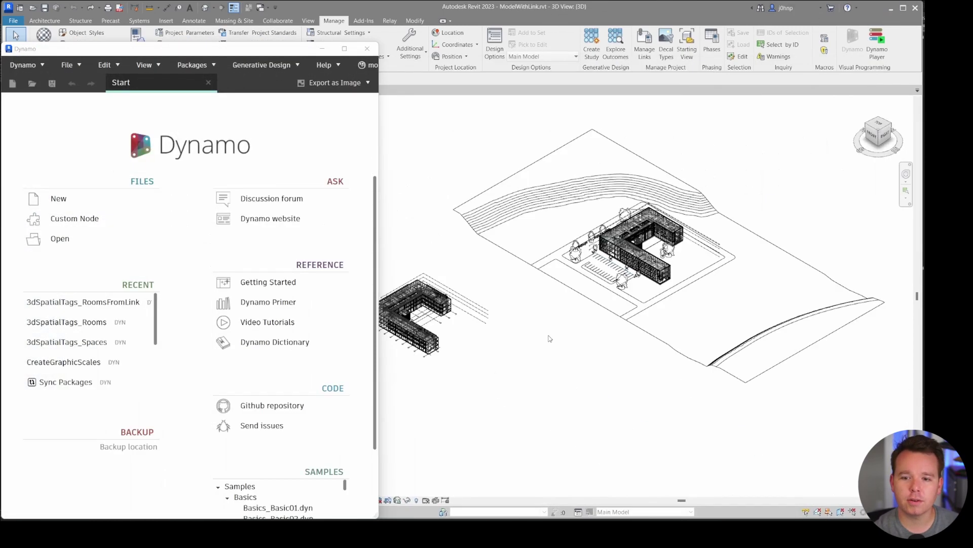
- Open the recent 3dSpatialTags_Spaces graph for the ModelWithLink project, and bring its Collect, Select and Filter groups into view
middle_click_drag(439, 335, 532, 331)
scroll(489, 332, "up", 4)
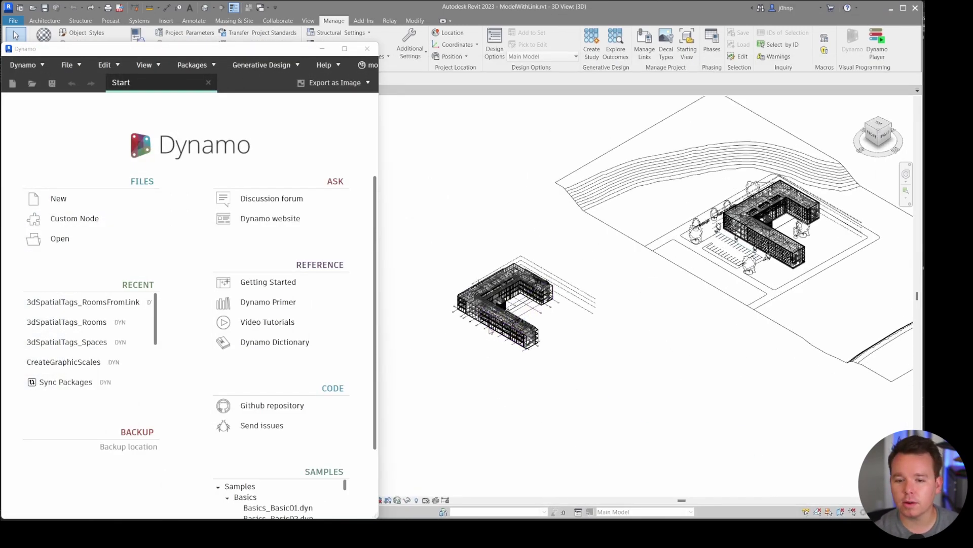
middle_click_drag(728, 206, 547, 209)
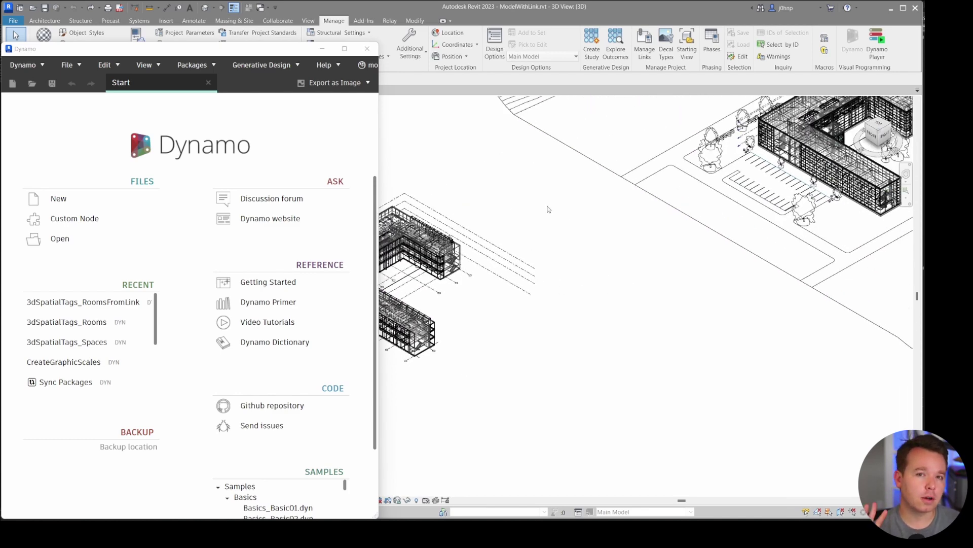
scroll(602, 190, "down", 3)
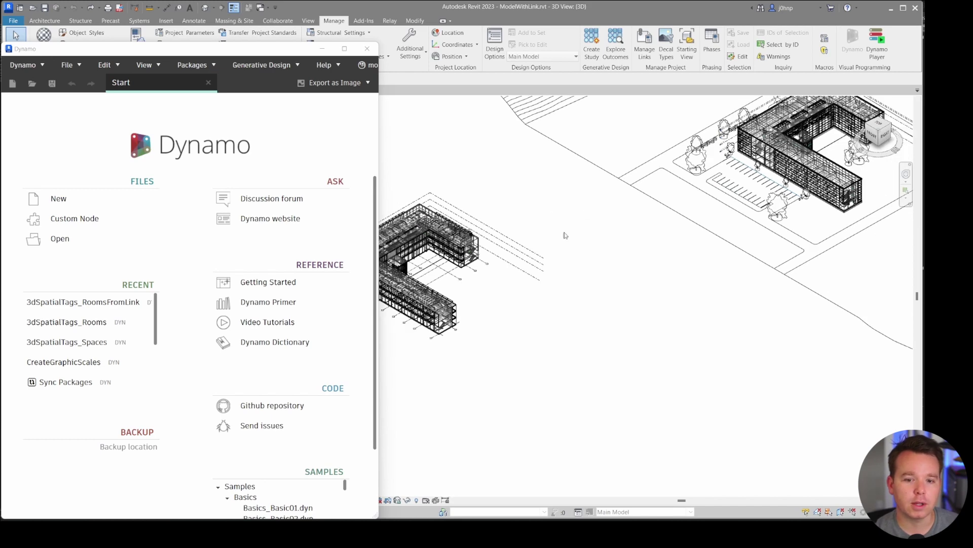
left_click(109, 347)
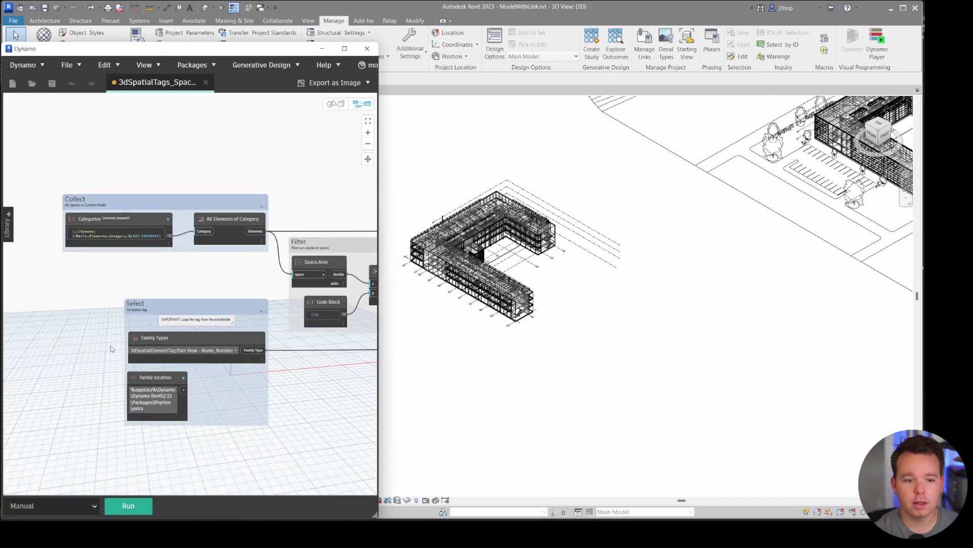
middle_click_drag(151, 300, 113, 248)
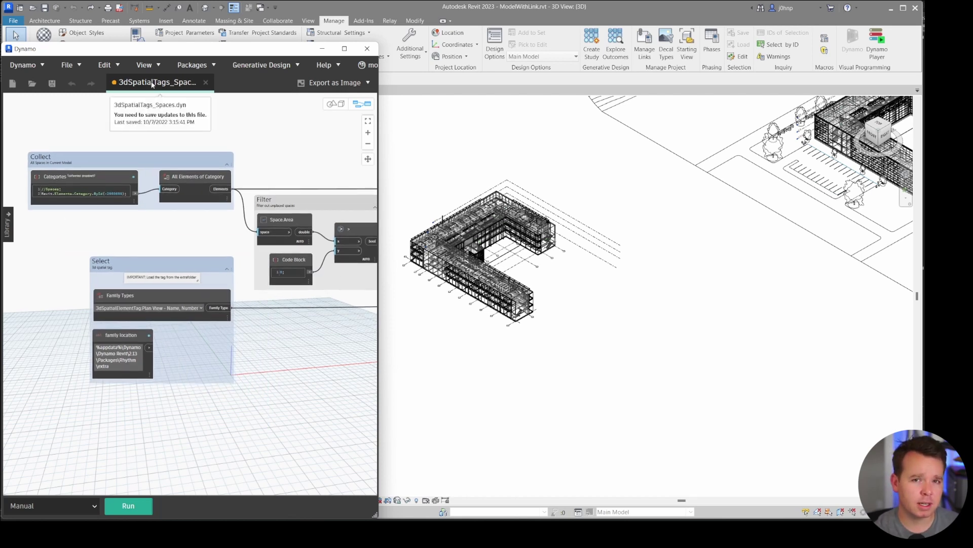
middle_click_drag(101, 316, 81, 273)
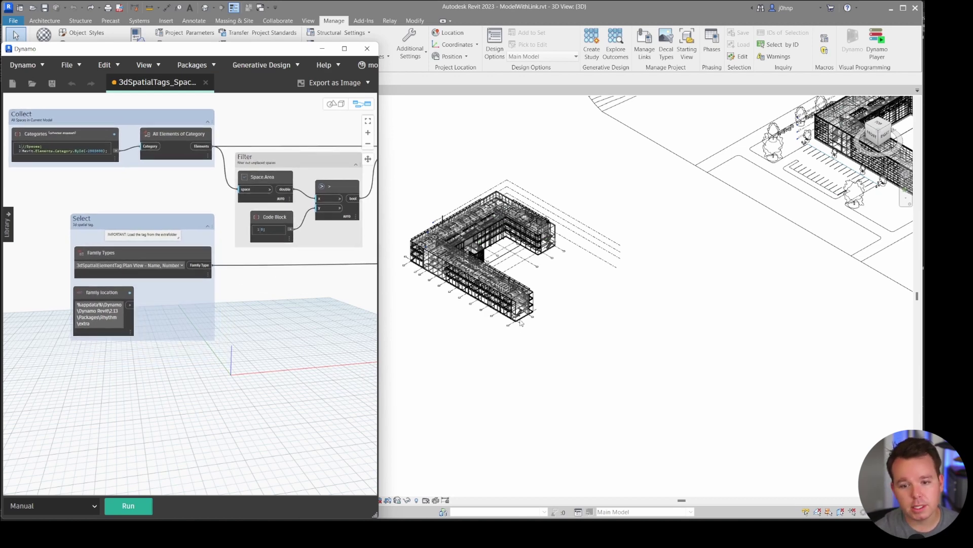
- Check the tag family in the Rhythm extra folder, and run the 3dSpatialTags_Spaces graph on the current model
scroll(422, 326, "up", 2)
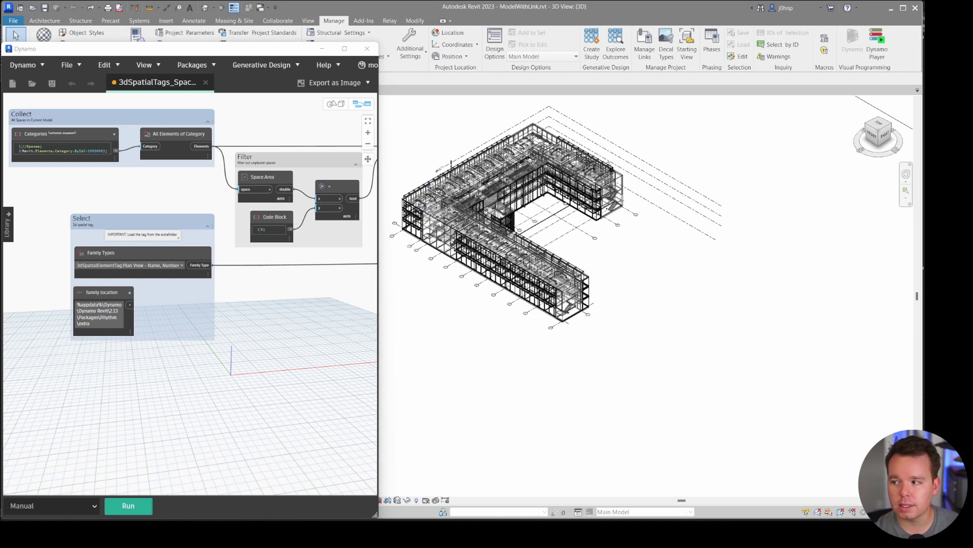
key("alt+Tab")
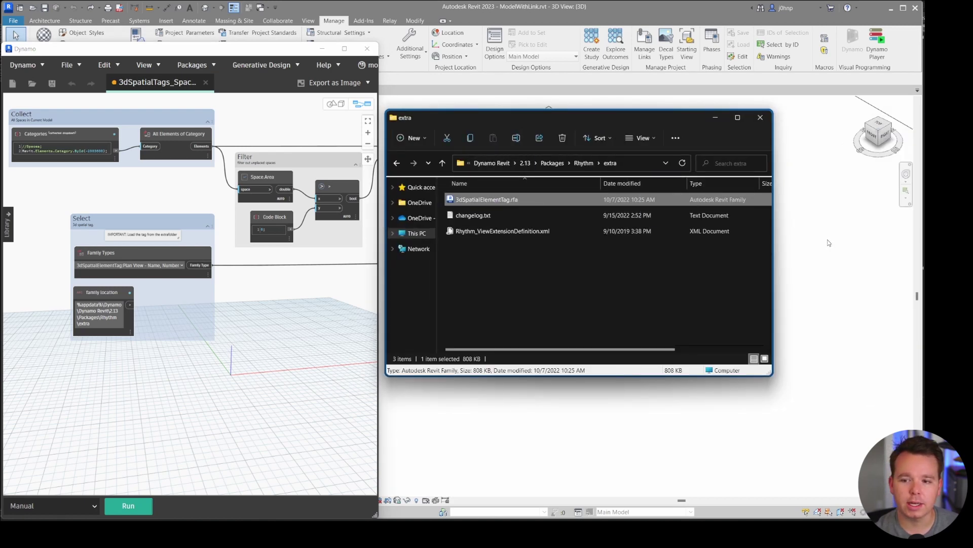
key("alt+Tab")
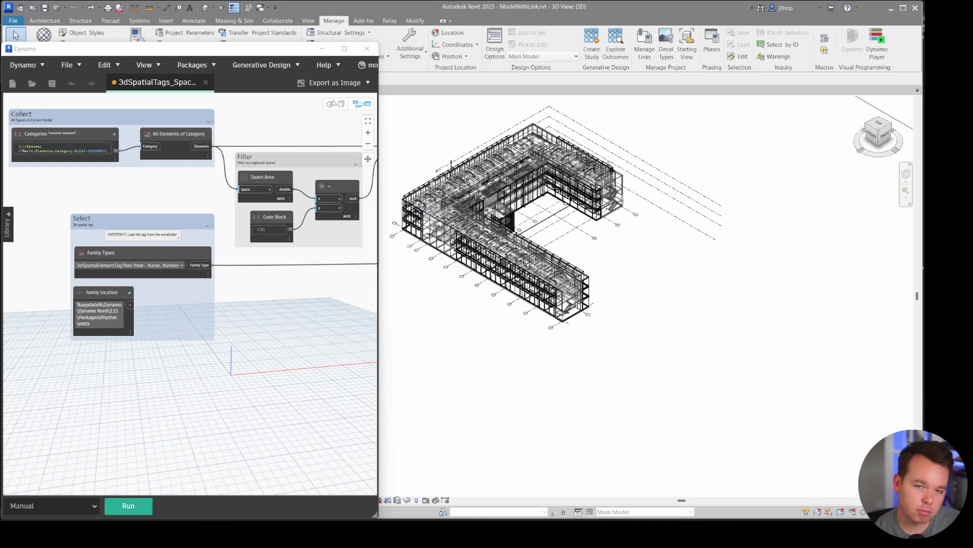
left_click(256, 353)
left_click(129, 506)
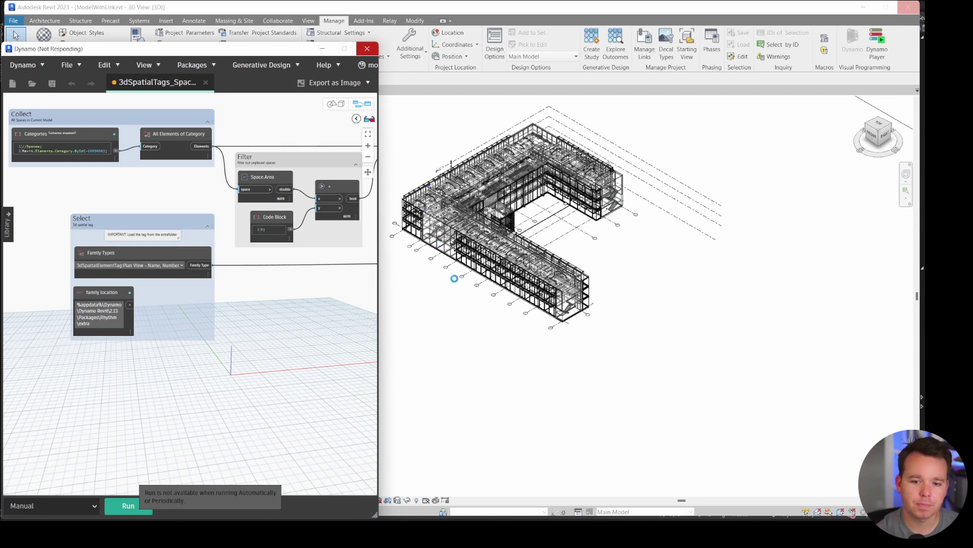
- Inspect the newly placed space tags up close inside the building in the 3D view
scroll(463, 285, "up", 5)
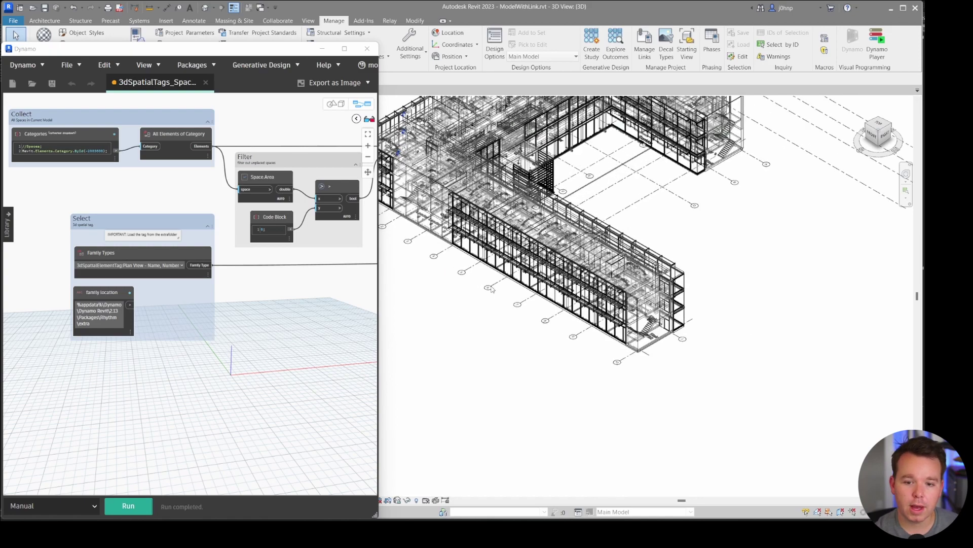
scroll(403, 190, "up", 4)
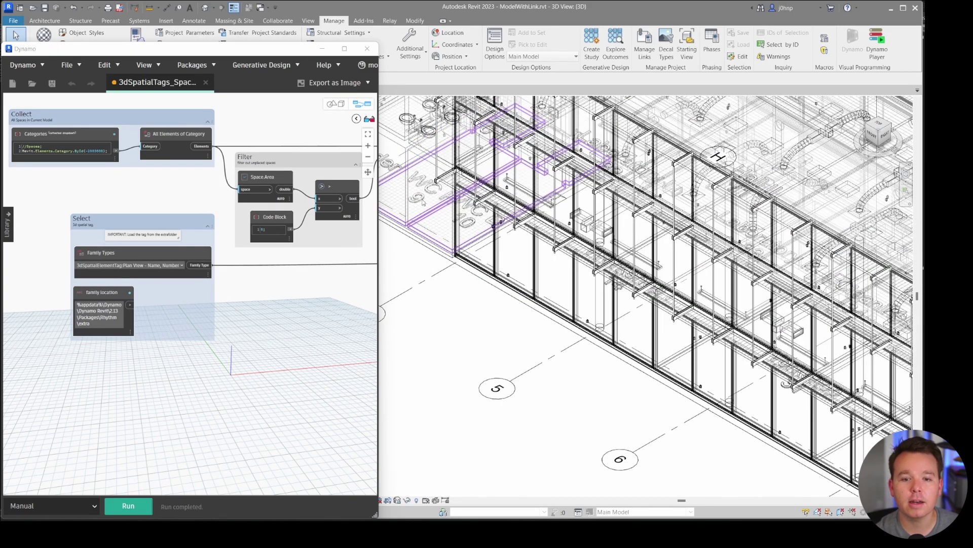
scroll(547, 275, "up", 5)
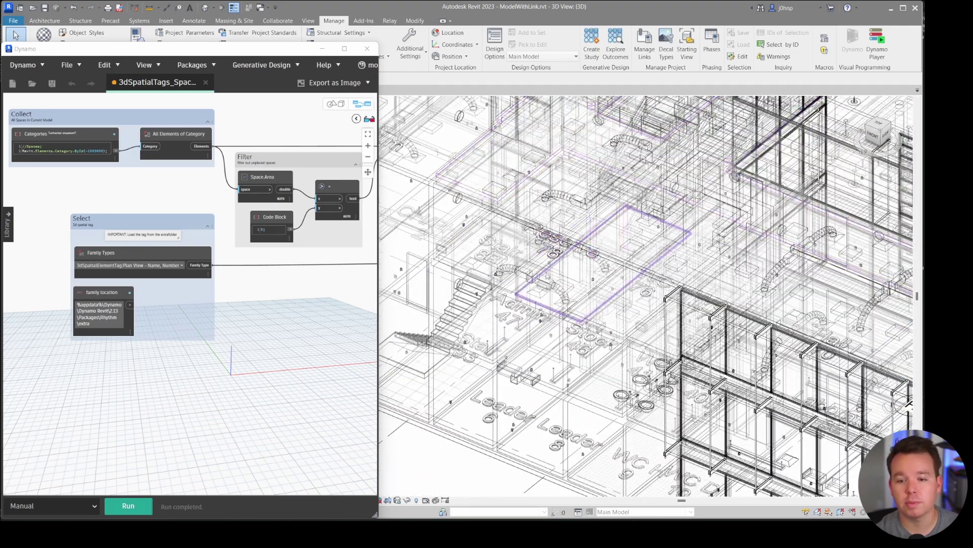
scroll(110, 322, "down", 4)
- Enlarge the spaces graph and examine its Filter and Create groups, including the inputs of the Tools.ThreeDeeSpaceTags node
left_click_drag(221, 63, 558, 3)
scroll(294, 252, "up", 3)
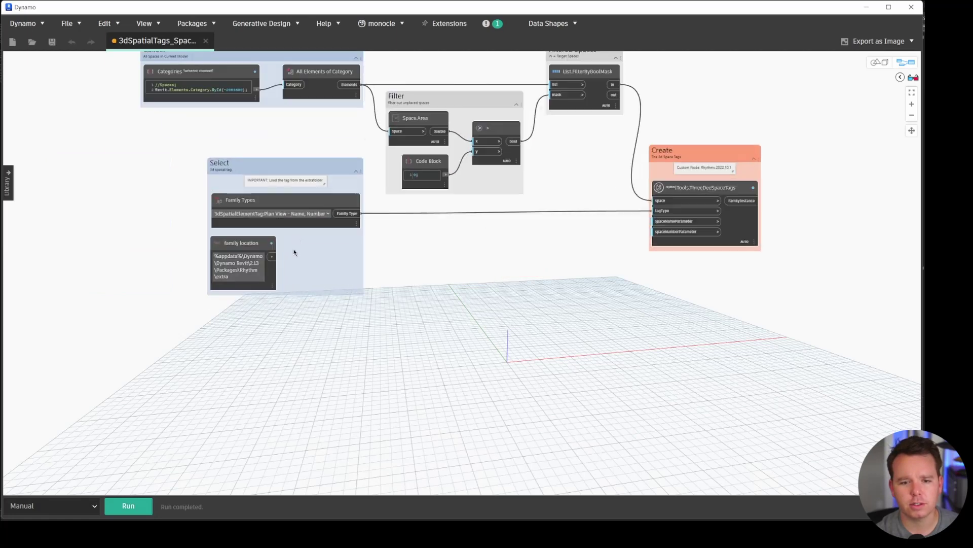
scroll(294, 252, "up", 2)
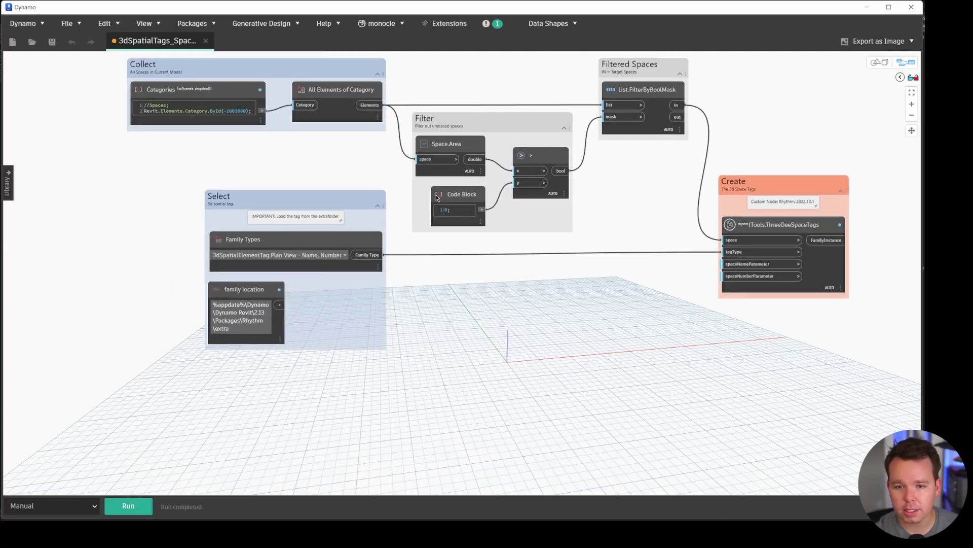
type("0;")
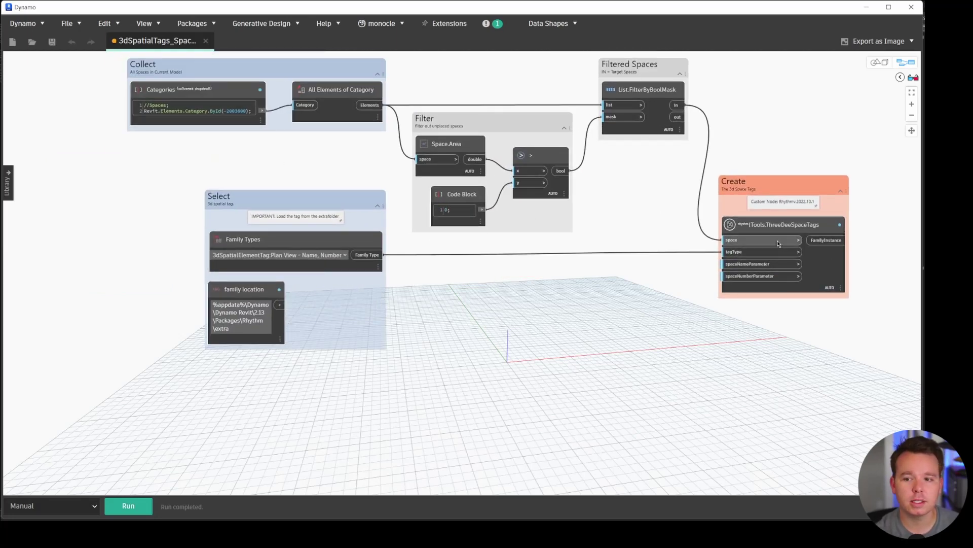
scroll(783, 239, "up", 3)
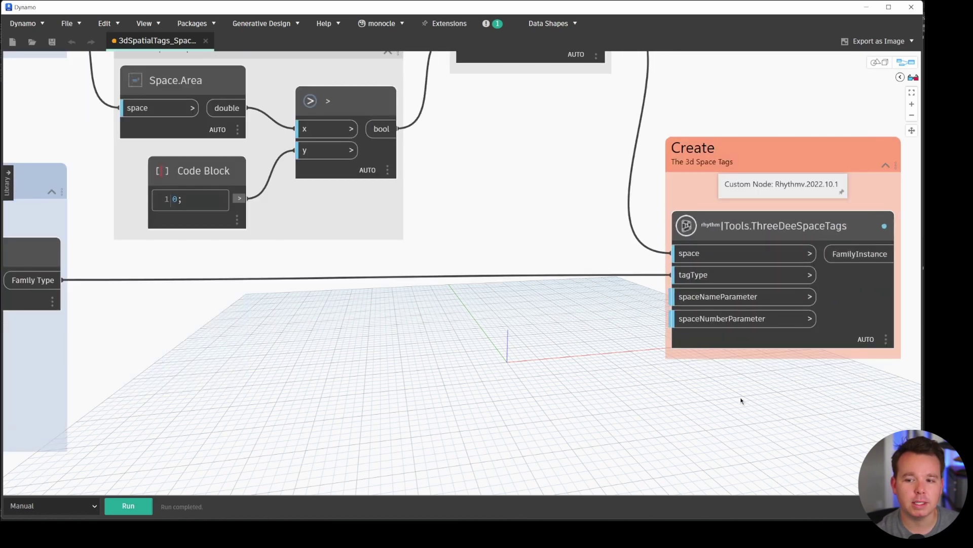
scroll(628, 392, "down", 2)
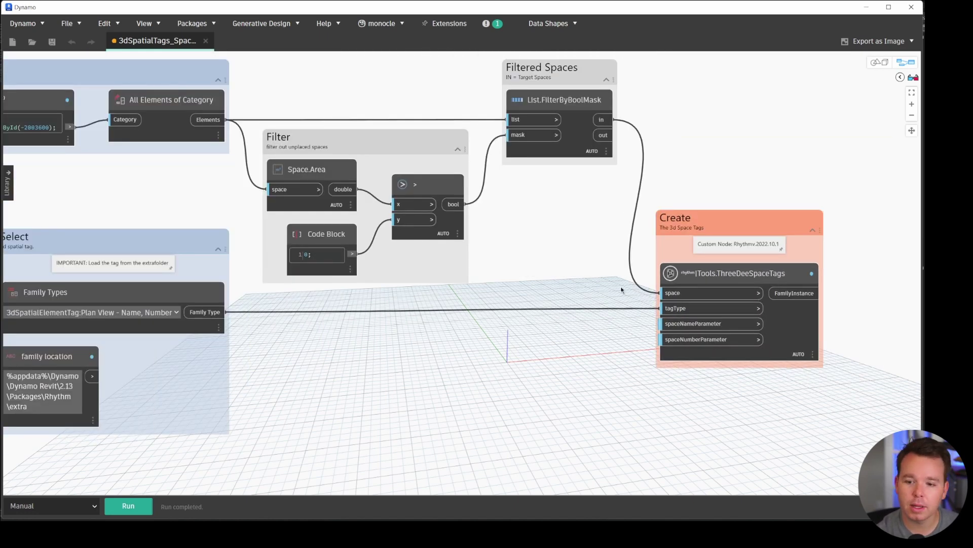
scroll(624, 274, "down", 1)
scroll(690, 336, "up", 2)
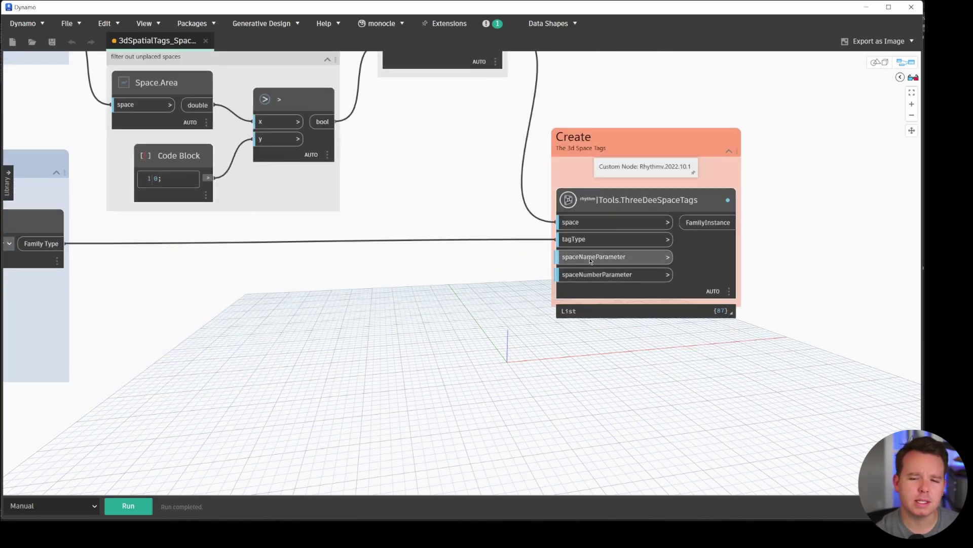
scroll(586, 273, "up", 1)
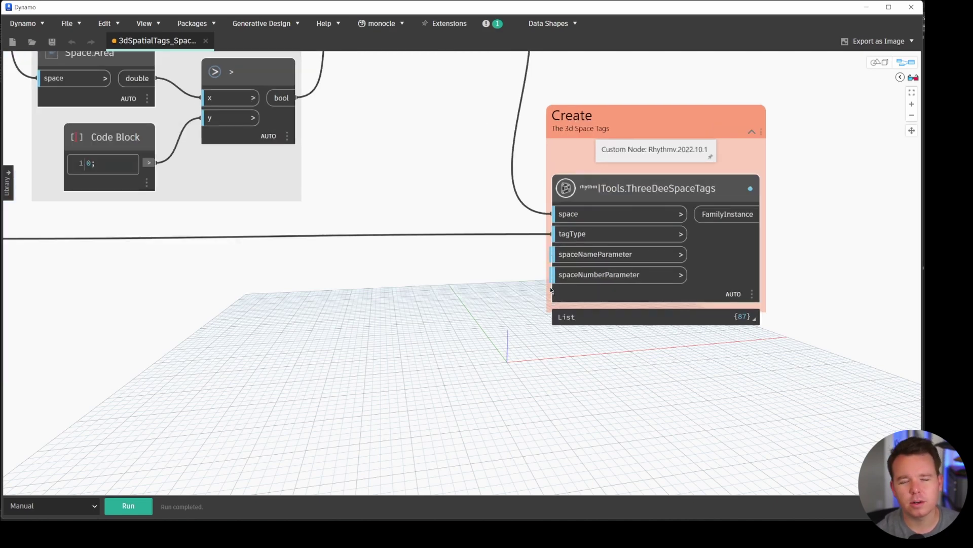
scroll(476, 295, "down", 3)
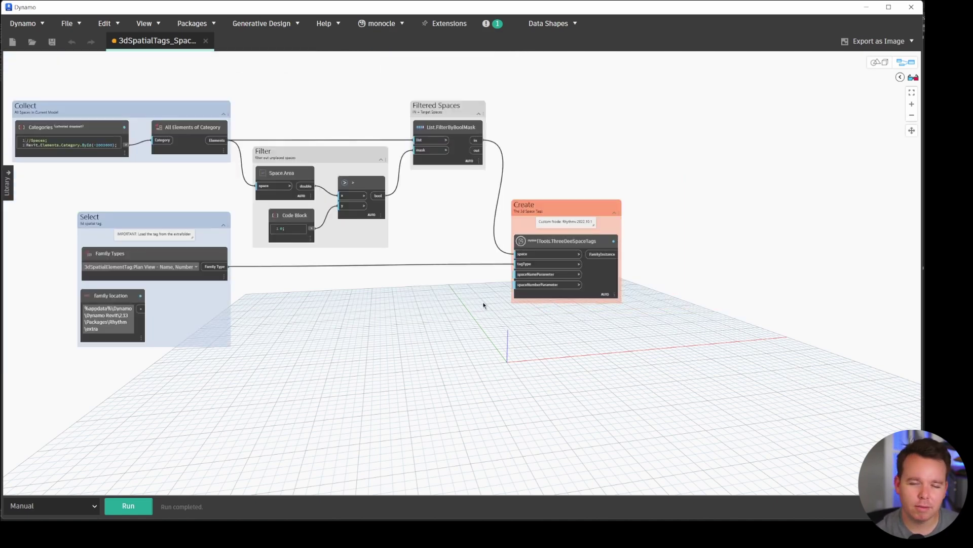
middle_click_drag(282, 190, 287, 169)
- Close the spaces graph without saving its changes, and open 3dSpatialTags_RoomsFromLink.dyn from the project's Dynamo folder
key("super+Down")
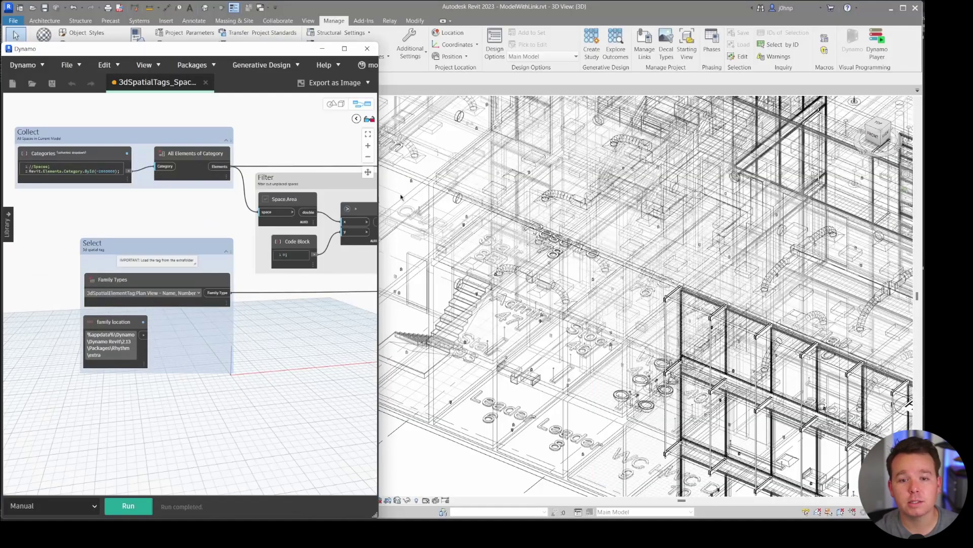
scroll(594, 252, "down", 8)
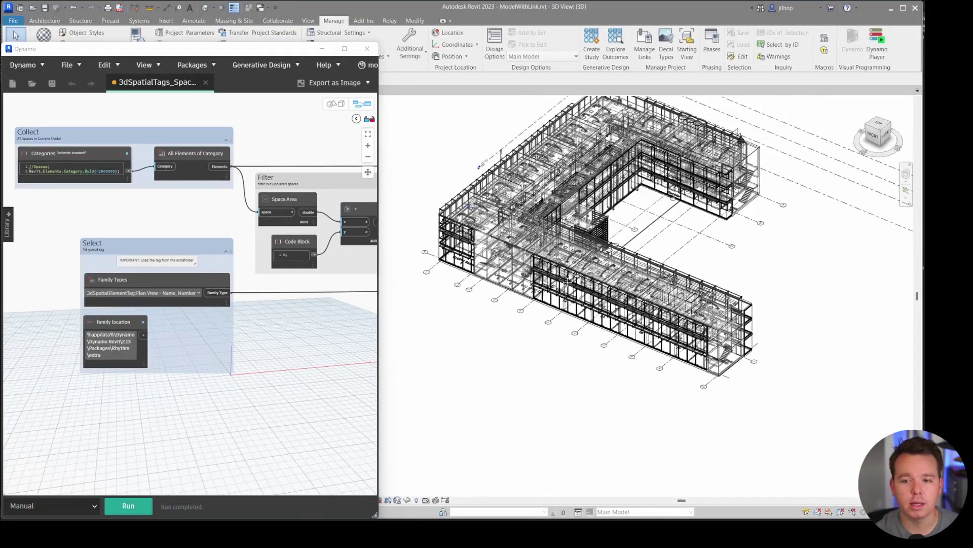
scroll(594, 252, "down", 2)
scroll(595, 252, "up", 8)
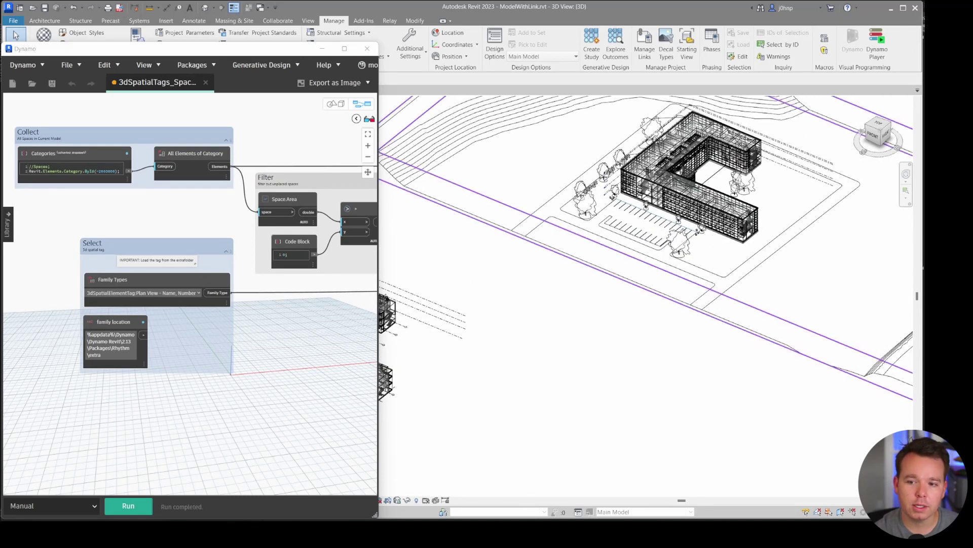
left_click(205, 83)
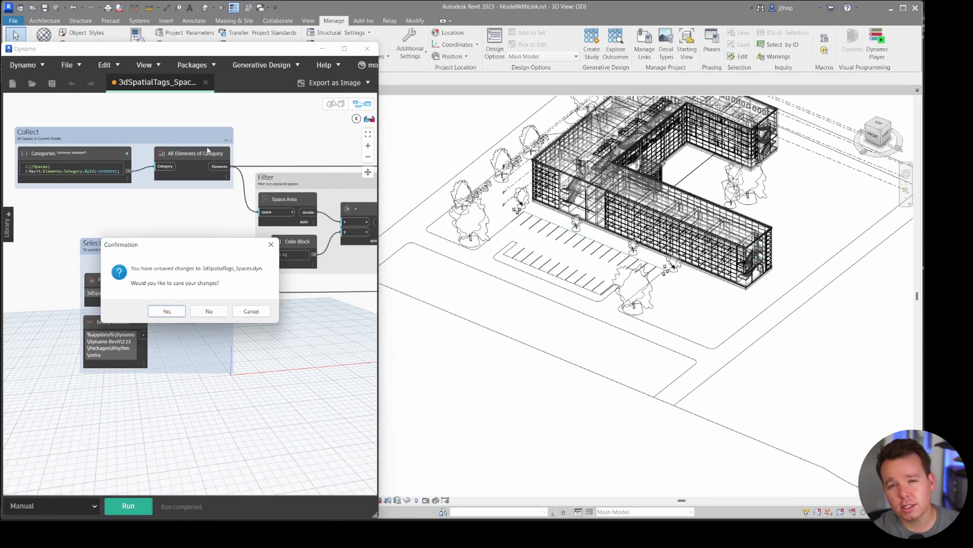
left_click(210, 312)
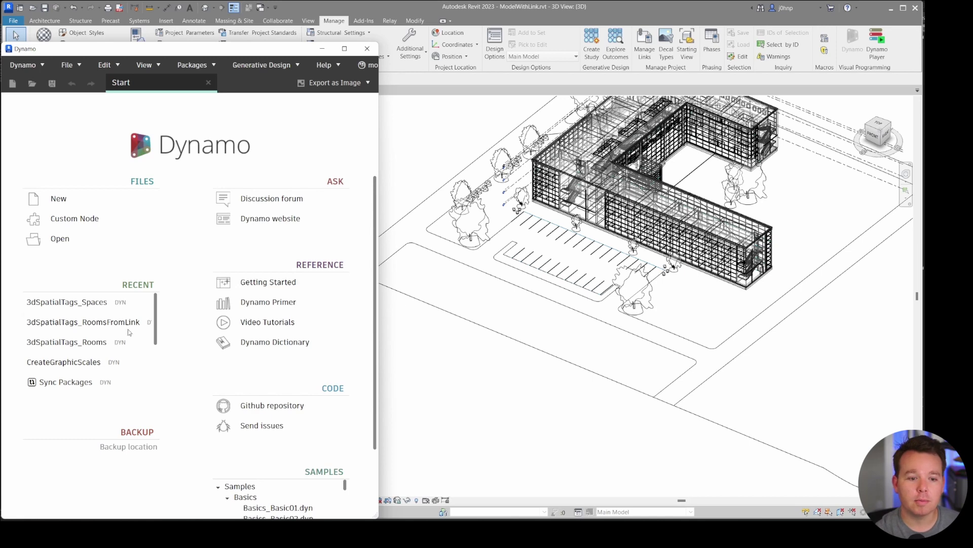
left_click(60, 238)
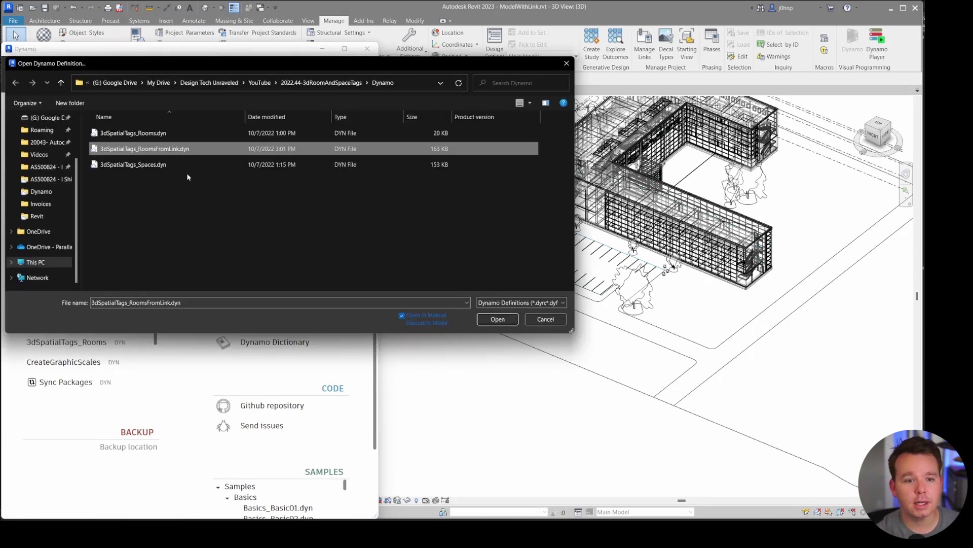
left_click(495, 319)
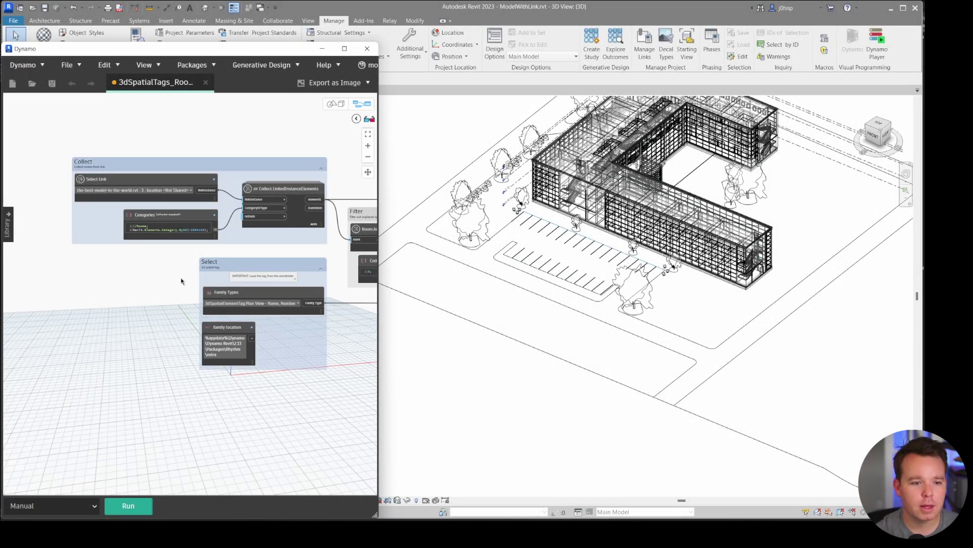
- Annotate the custom nodes in the rooms-from-link graph with their package names and versions using monocle's packages-in-use tool
middle_click_drag(181, 280, 135, 278)
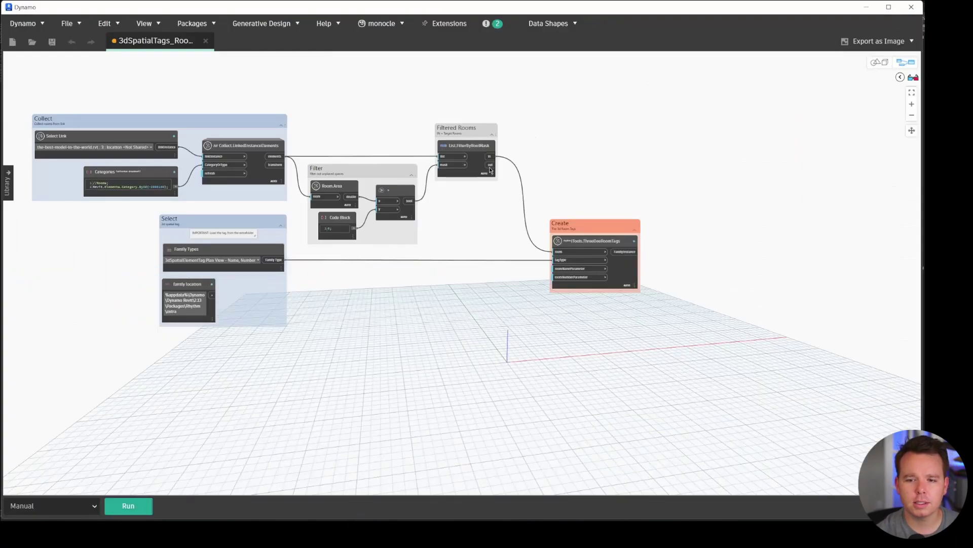
middle_click_drag(249, 200, 422, 190)
scroll(279, 154, "up", 3)
scroll(228, 145, "up", 2)
mouse_move(201, 119)
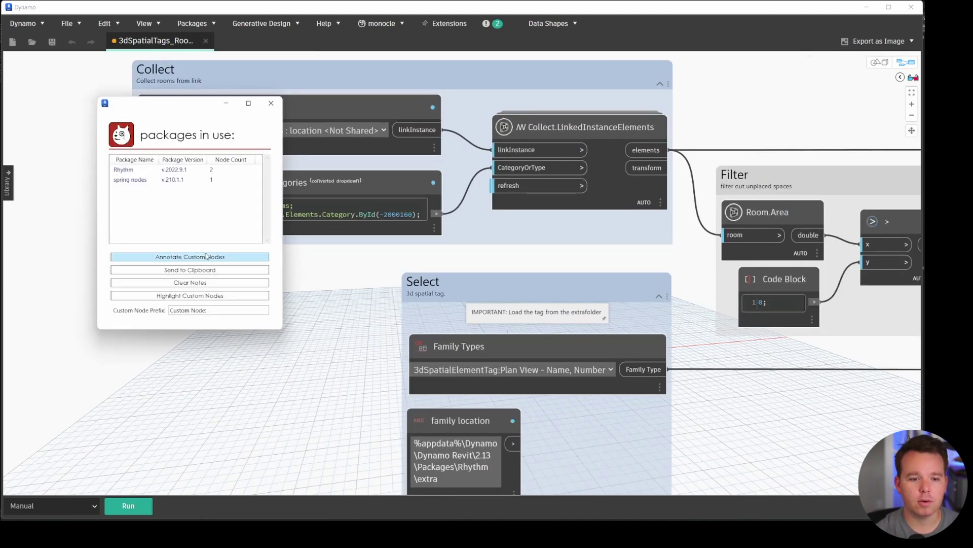
left_click(206, 256)
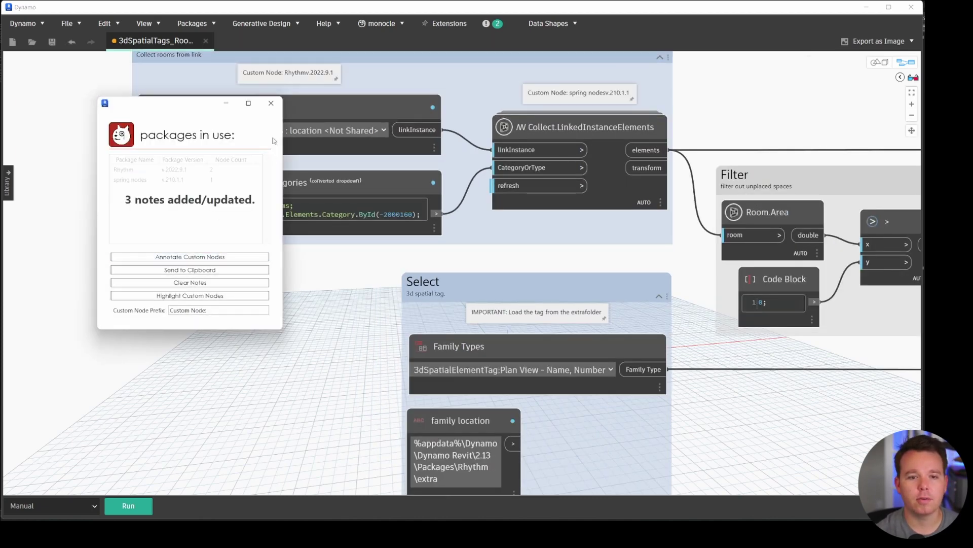
left_click(272, 103)
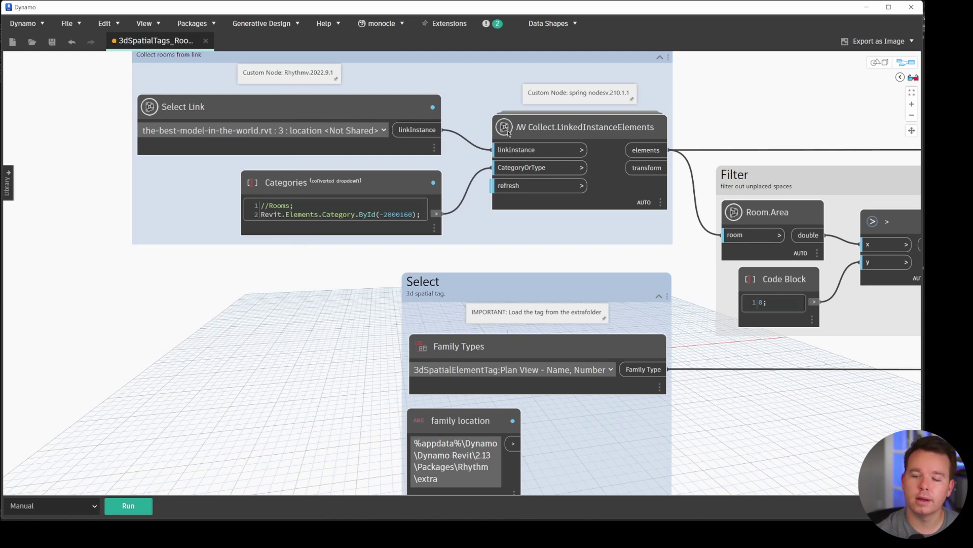
- Follow the rooms-from-link graph from its Collect group through Filter to the room input of the Tools.ThreeDeeRoomTags node
scroll(523, 213, "down", 2)
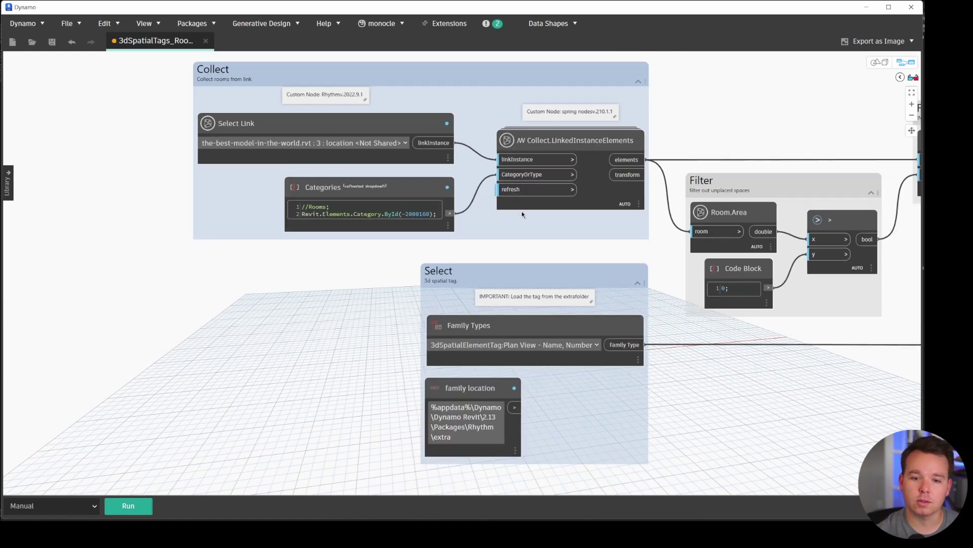
middle_click_drag(685, 298, 357, 247)
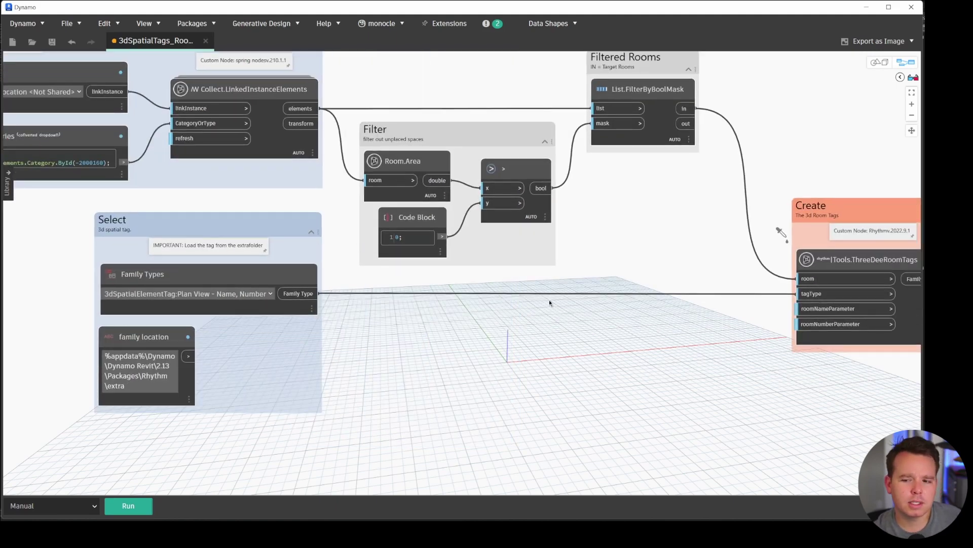
middle_click_drag(540, 273, 349, 223)
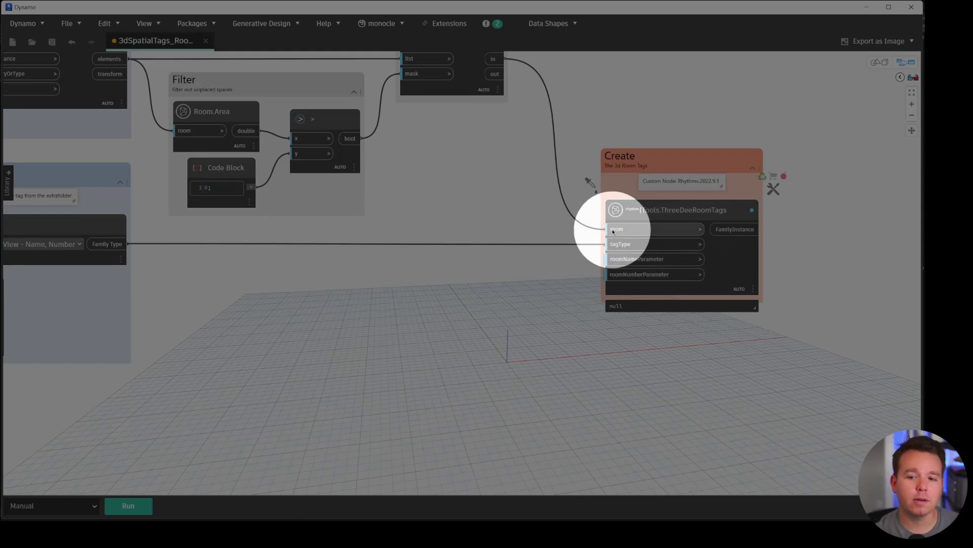
mouse_move(614, 229)
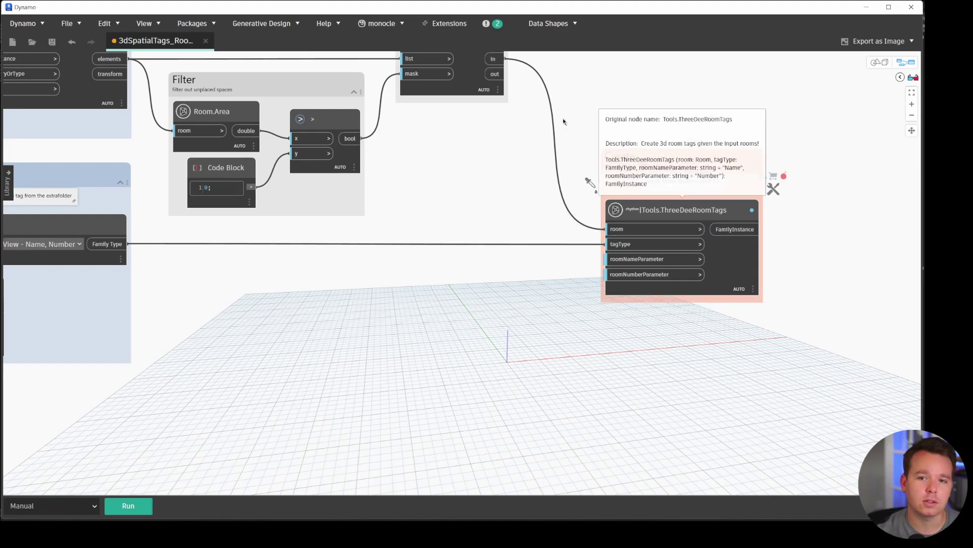
- Compare the linked building's location with the host model in the 3D view, selecting the Revit link and clearing the selection
left_click_drag(502, 13, 188, 49)
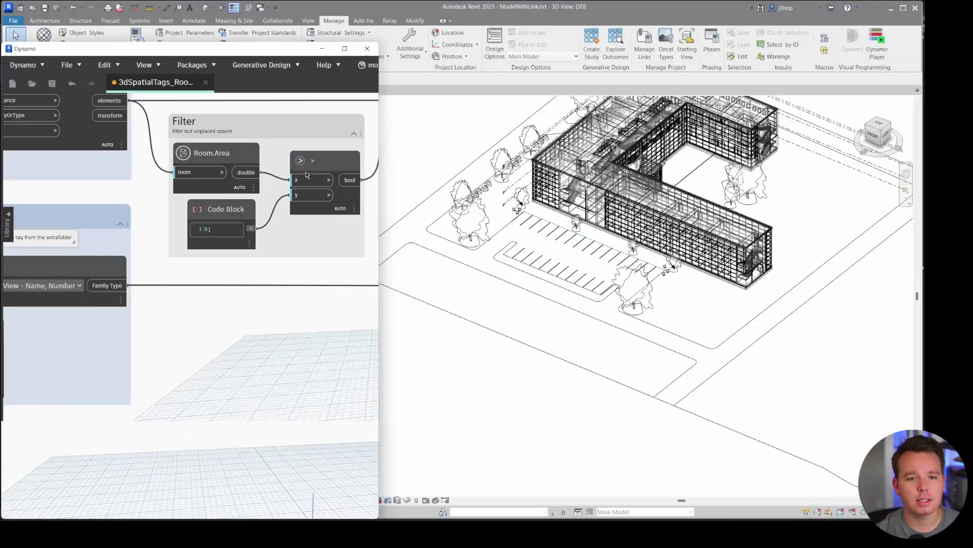
scroll(697, 262, "down", 5)
middle_click_drag(698, 262, 650, 260)
middle_click_drag(603, 217, 569, 216)
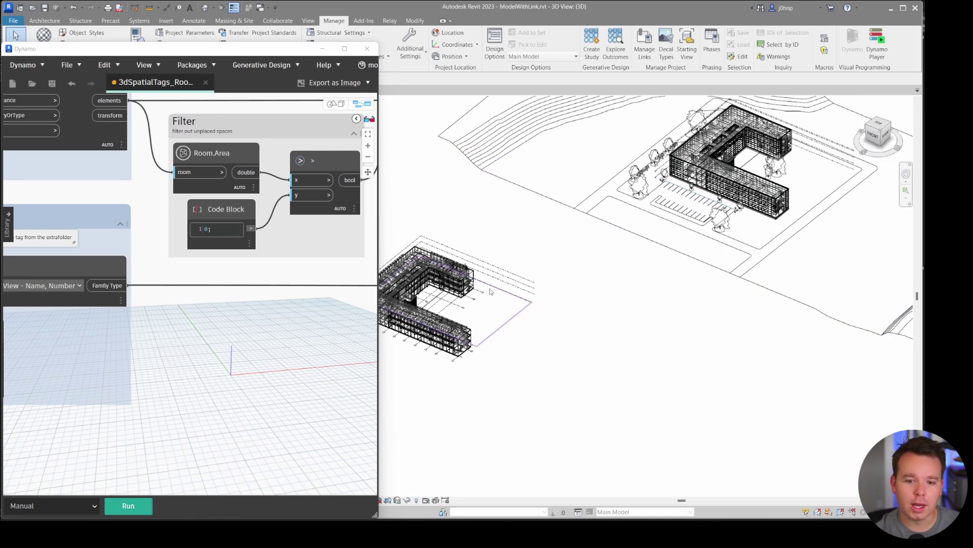
left_click(726, 179)
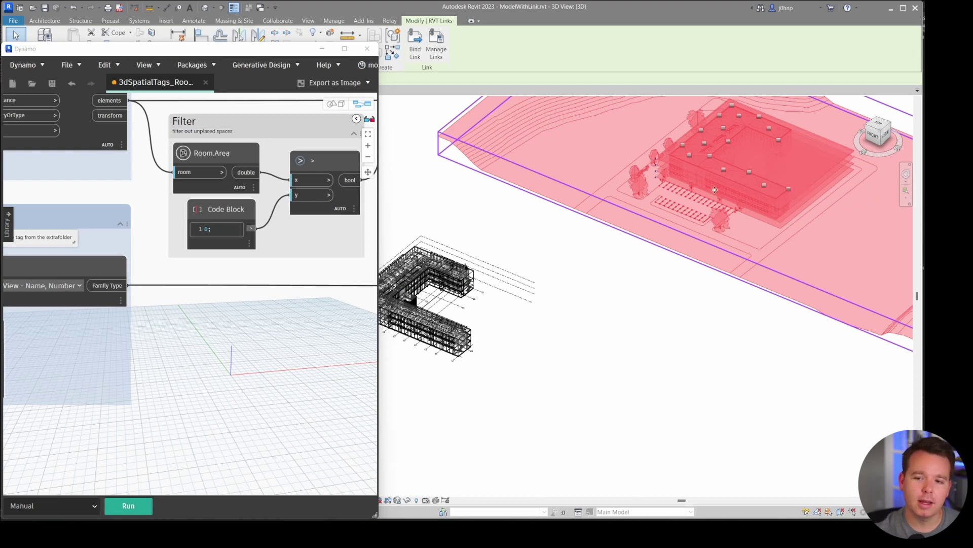
left_click(655, 330)
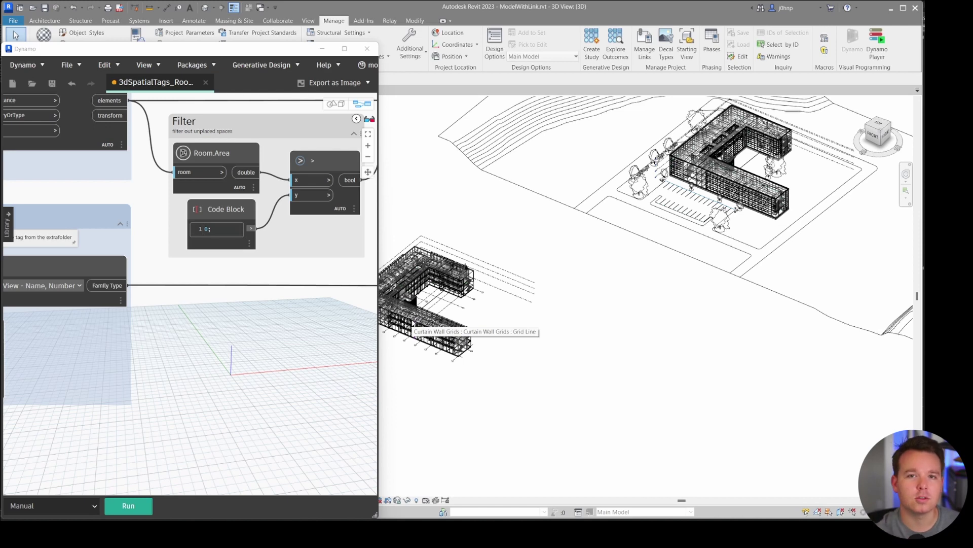
- Run the 3dSpatialTags_RoomsFromLink graph to place plan-view room tags for the rooms of the linked model
scroll(355, 308, "down", 6)
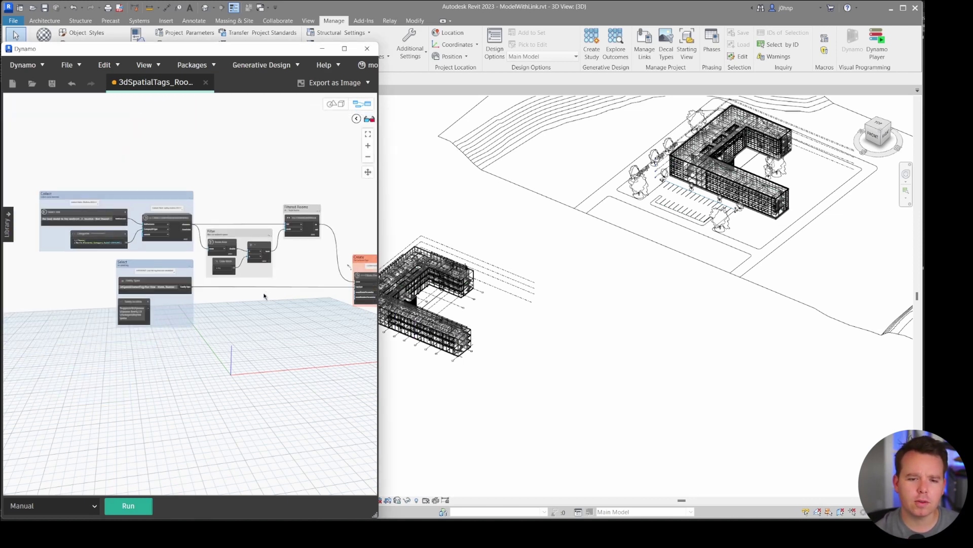
middle_click_drag(264, 295, 164, 267)
scroll(229, 302, "up", 3)
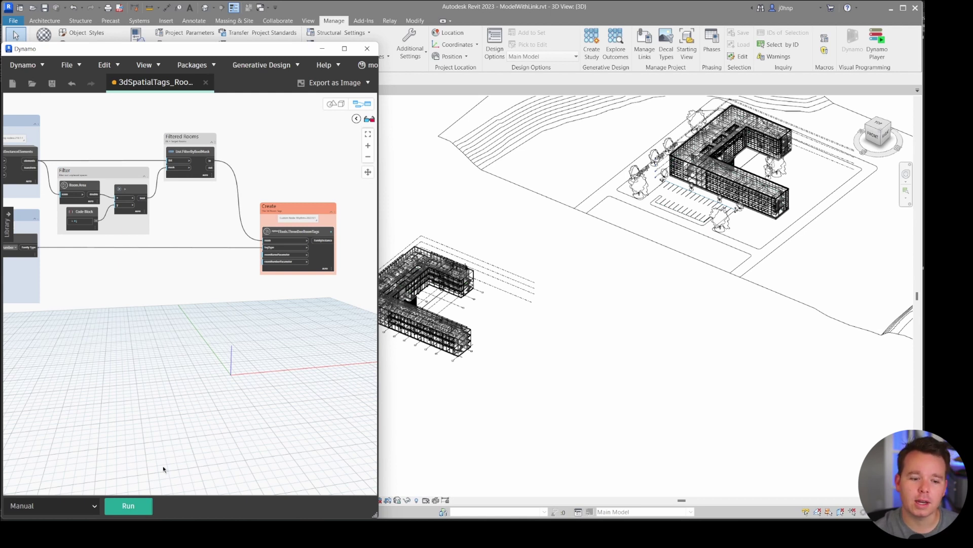
left_click(134, 506)
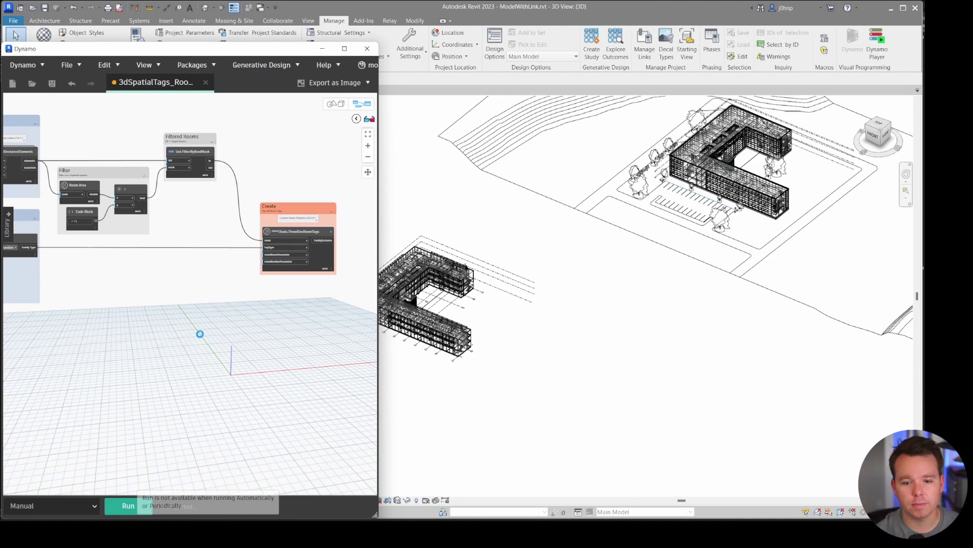
- Select the Lounge 111 tag in the linked building and inspect it from a more frontal 3D angle
scroll(681, 202, "up", 4)
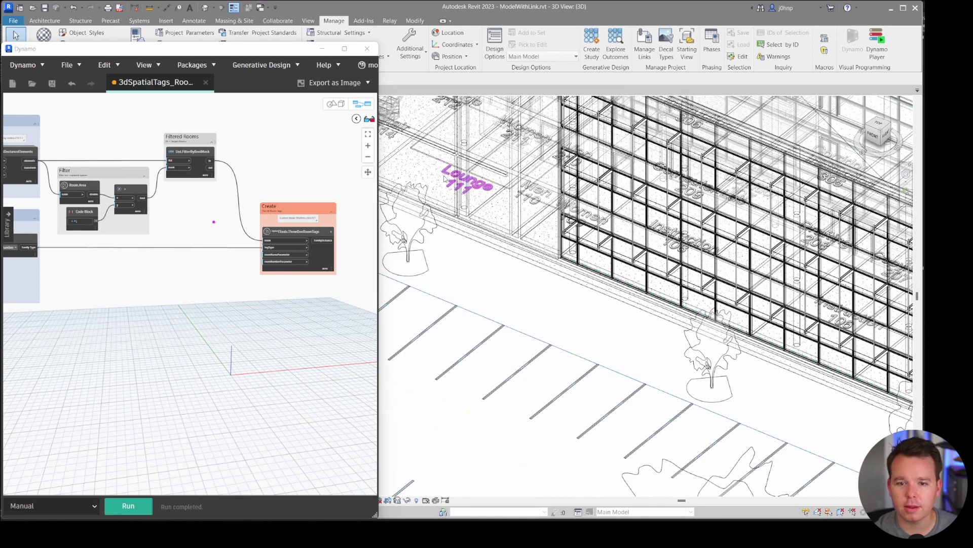
left_click(445, 178)
middle_click_drag(444, 178, 636, 264, "shift")
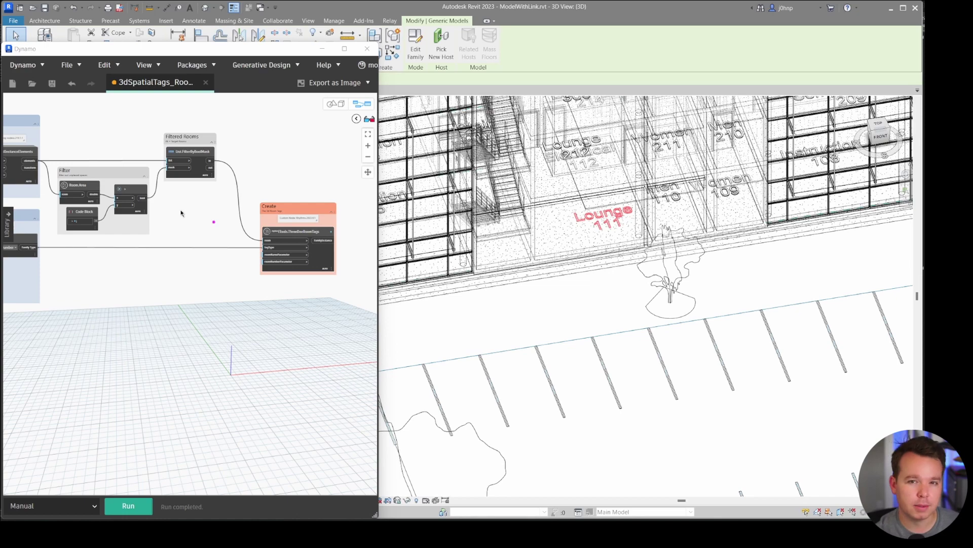
- Close Dynamo in the linked-model session, discarding the changes to the 3dSpatialTags_RoomsFromLink graph
scroll(163, 233, "down", 3)
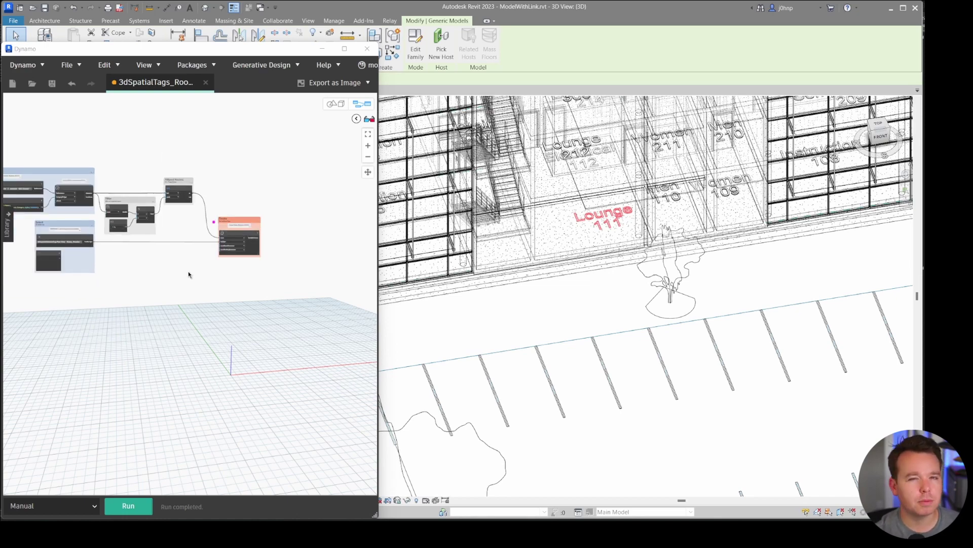
scroll(512, 291, "down", 5)
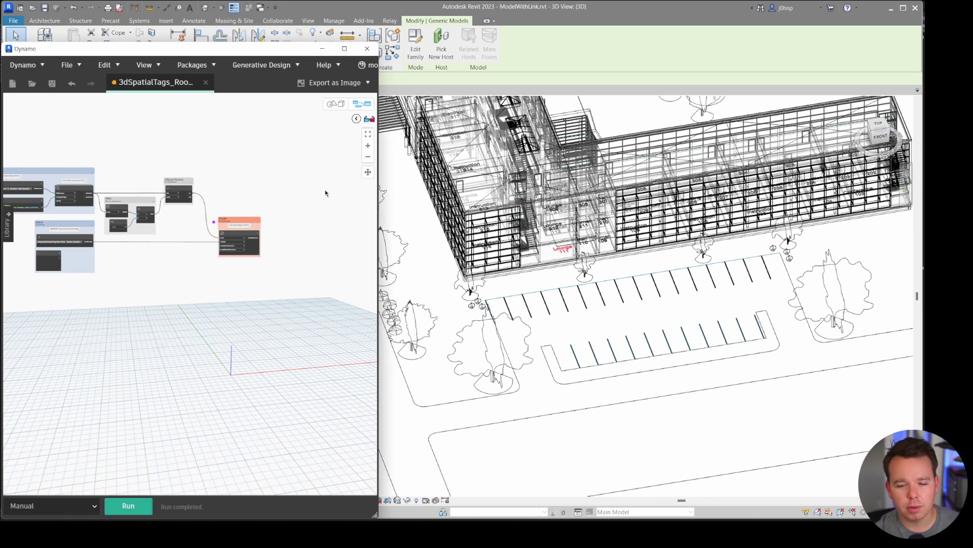
left_click(368, 48)
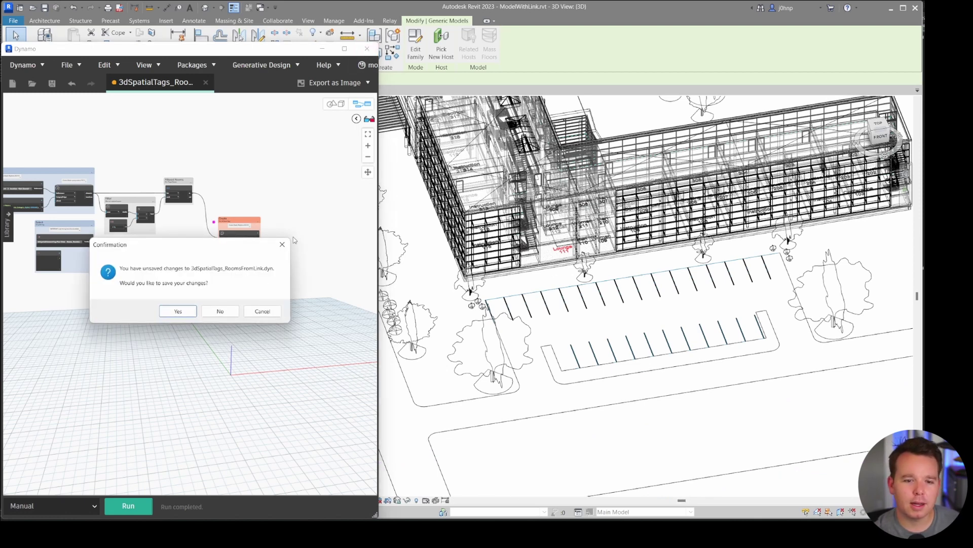
left_click(220, 311)
- Switch to the-best-model-in-the-world.rvt and close its Dynamo session without saving the 3dSpatialTags_Rooms graph
mouse_move(580, 527)
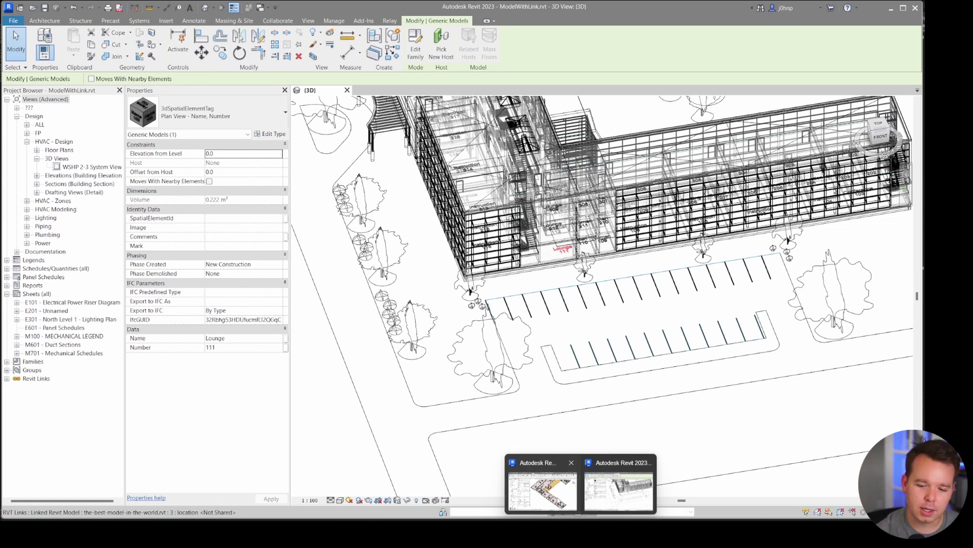
left_click(541, 489)
left_click(367, 48)
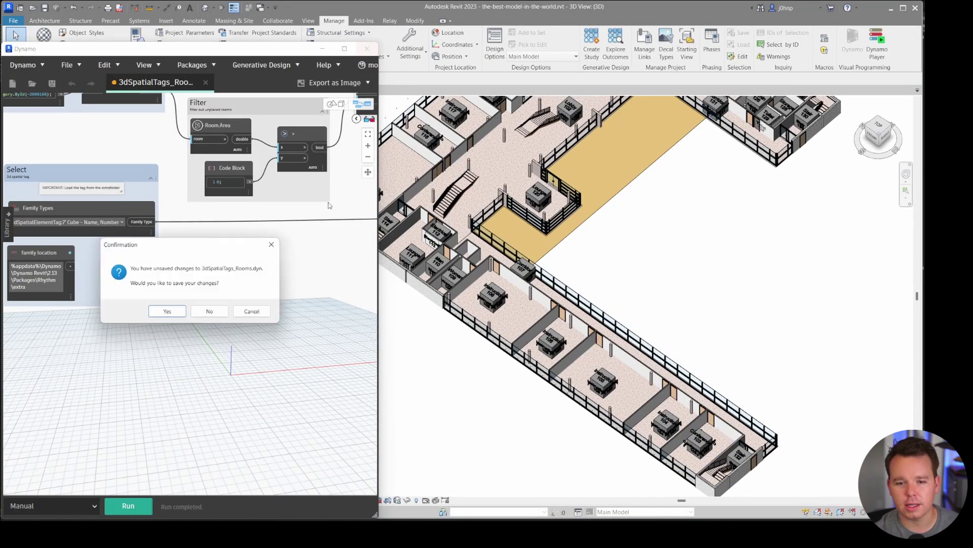
left_click(210, 310)
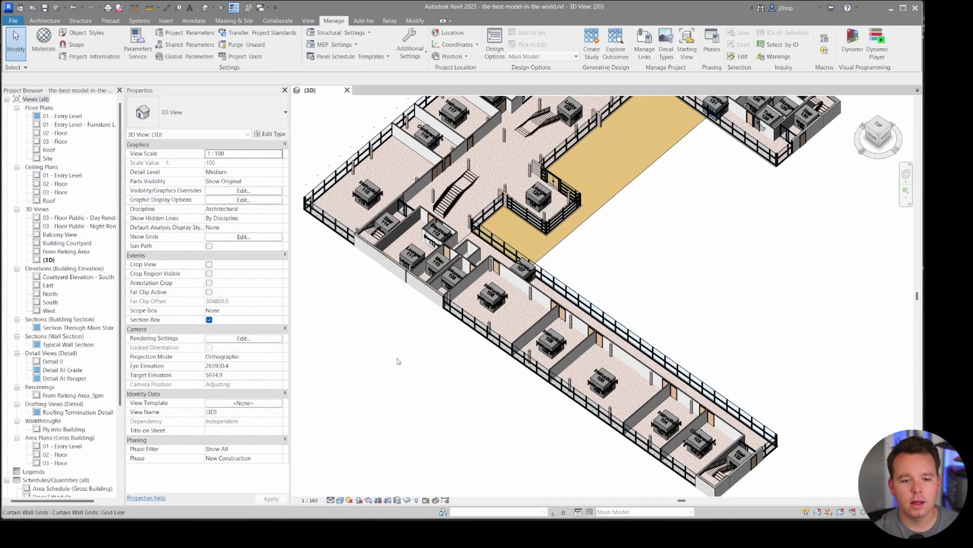
- Undo the model changes back through Load Family, and orient the 3D view to a floor plan before orbiting to an angled view
left_click(81, 8)
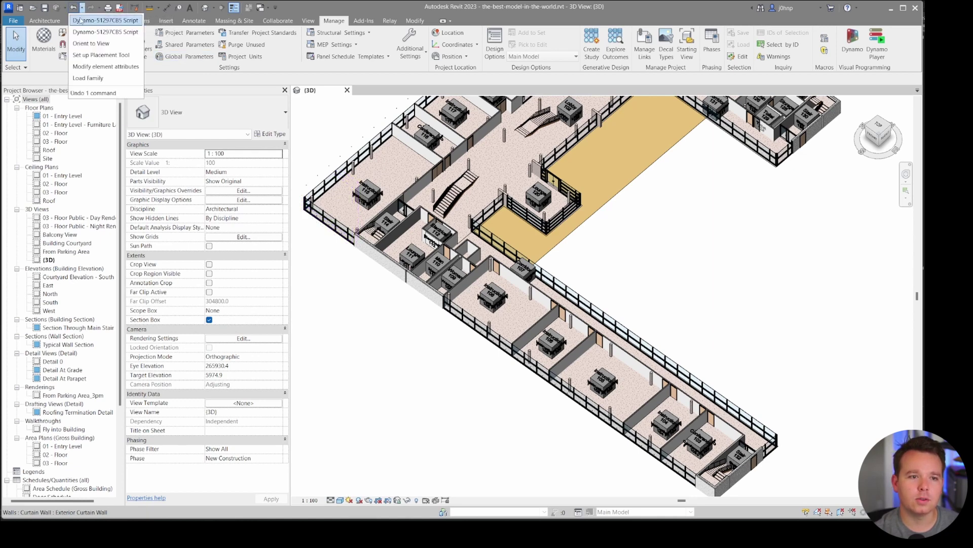
left_click(90, 77)
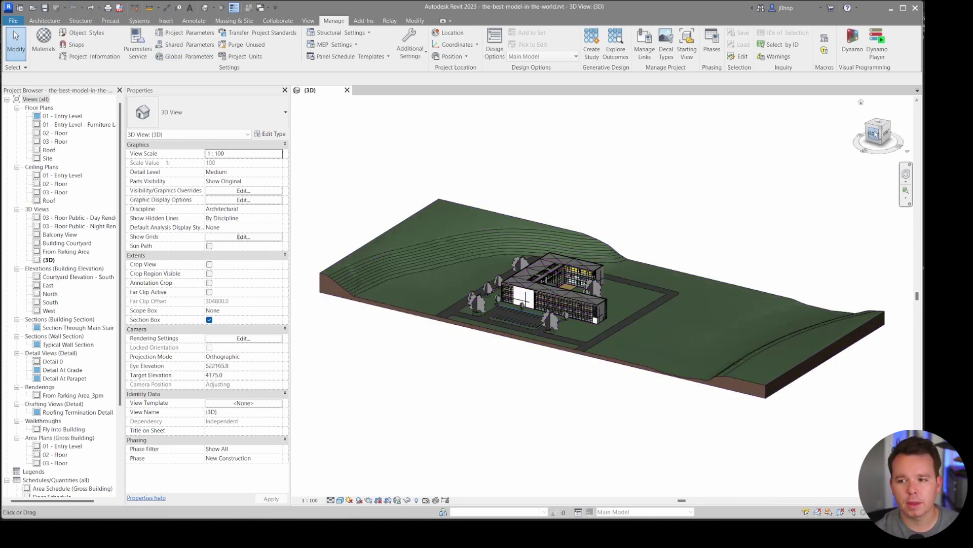
right_click(875, 134)
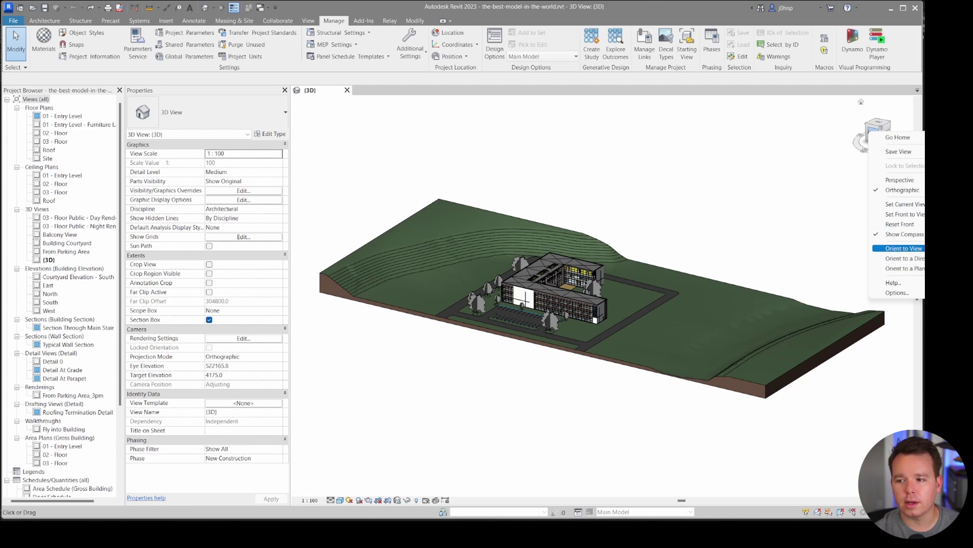
mouse_move(904, 248)
left_click(832, 278)
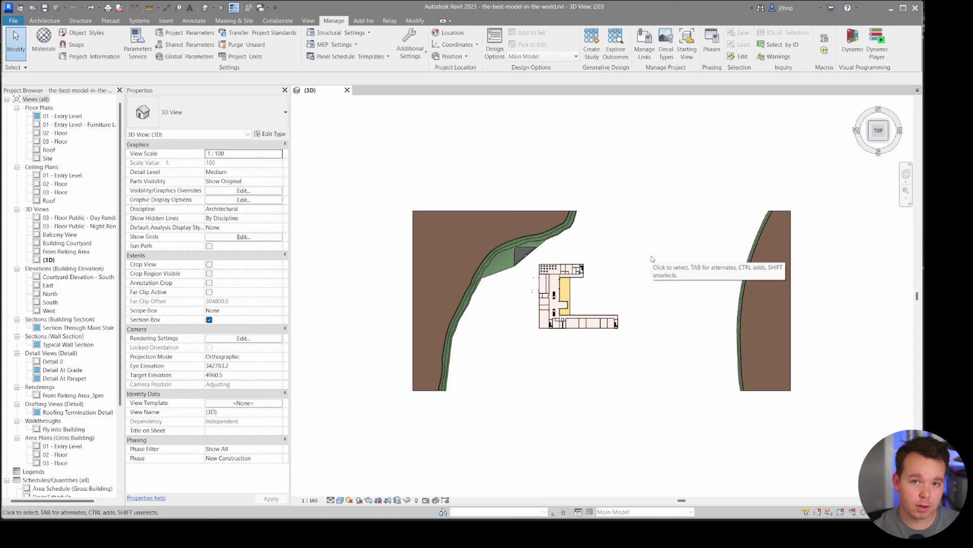
middle_click_drag(649, 267, 573, 373, "shift")
scroll(573, 374, "up", 2)
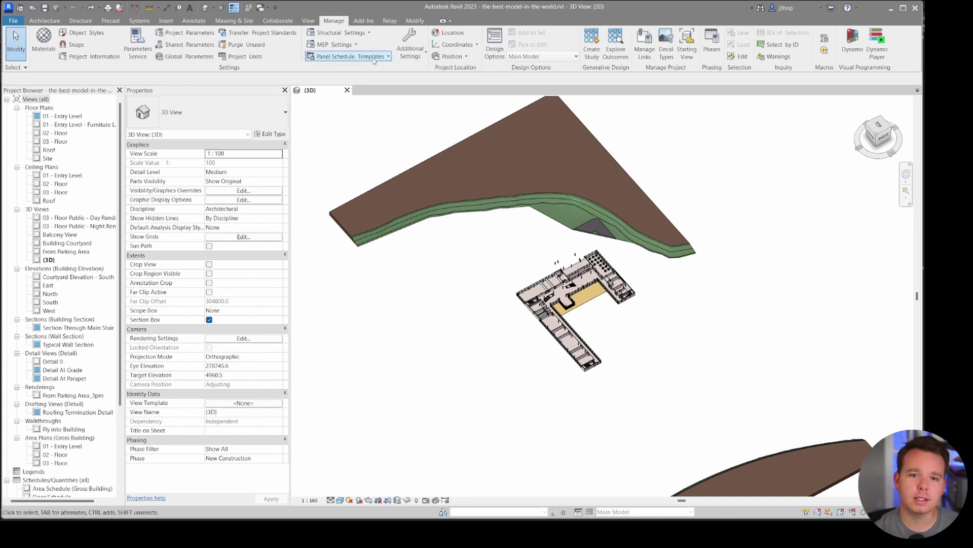
- Open the 3d Spatial Tags add-in and switch its target spatial elements to Spaces and back to Rooms
left_click(365, 21)
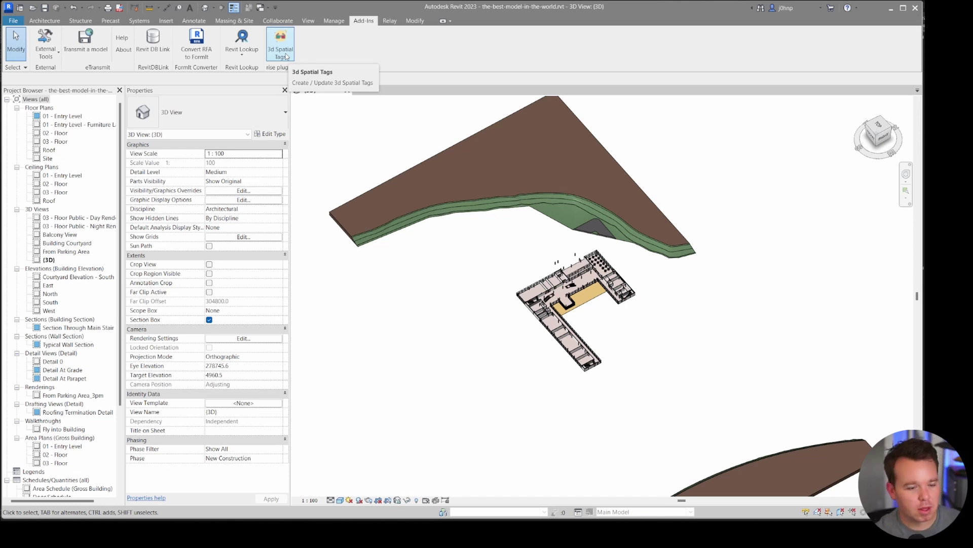
scroll(529, 337, "up", 1)
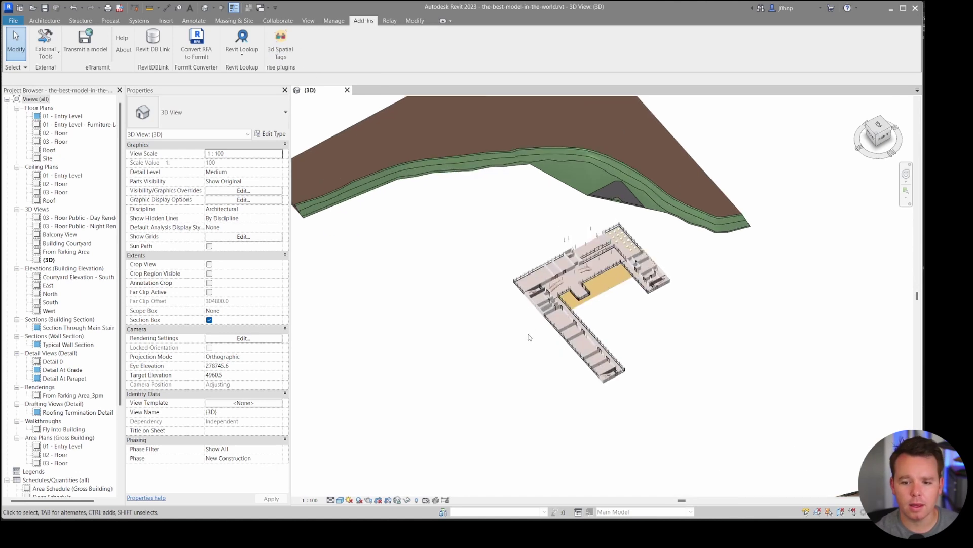
middle_click_drag(528, 338, 422, 266)
left_click(281, 45)
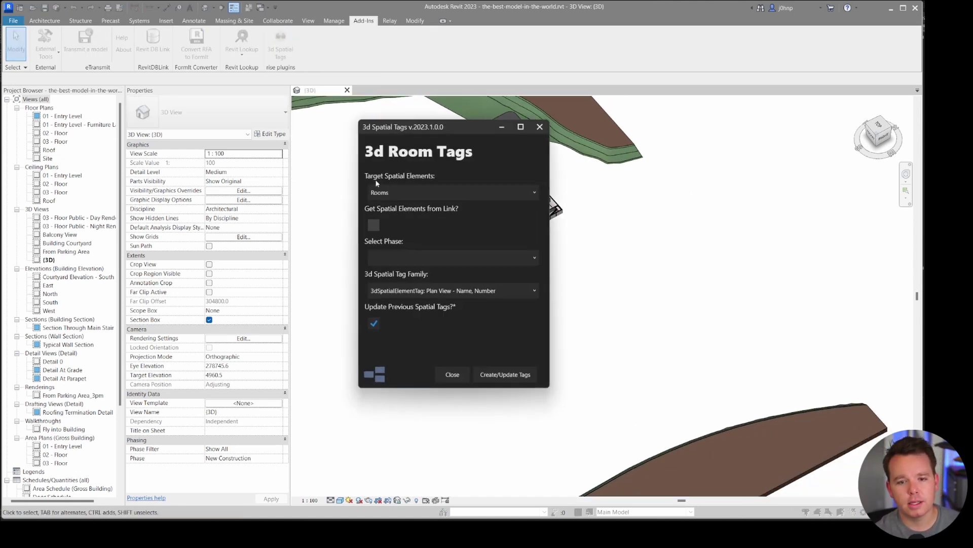
left_click_drag(434, 129, 255, 108)
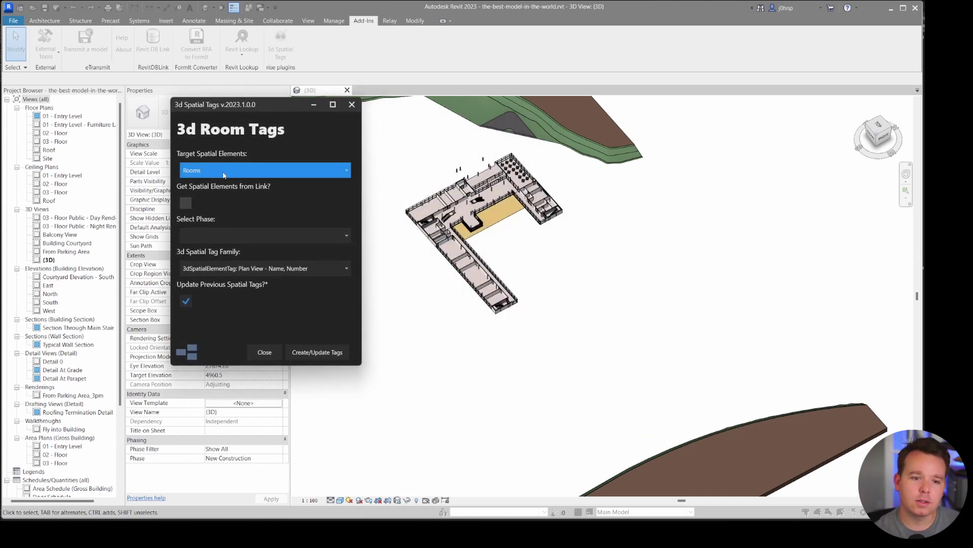
left_click(207, 175)
left_click(209, 193)
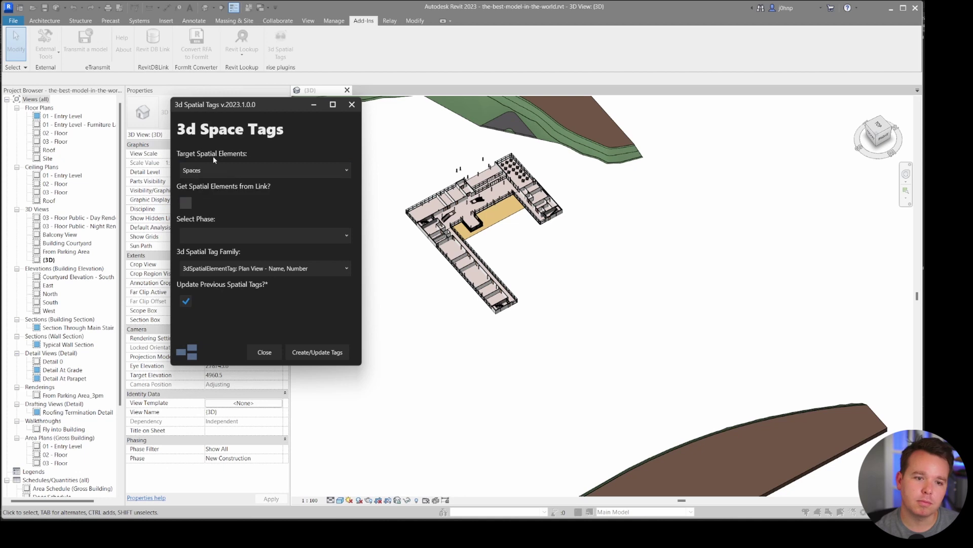
left_click(211, 165)
left_click(211, 182)
- Create 3D room tags for the New Construction phase using the 3dSpatialElementTag Plan View - Name, Number type, and close the add-in
left_click(223, 235)
left_click(216, 257)
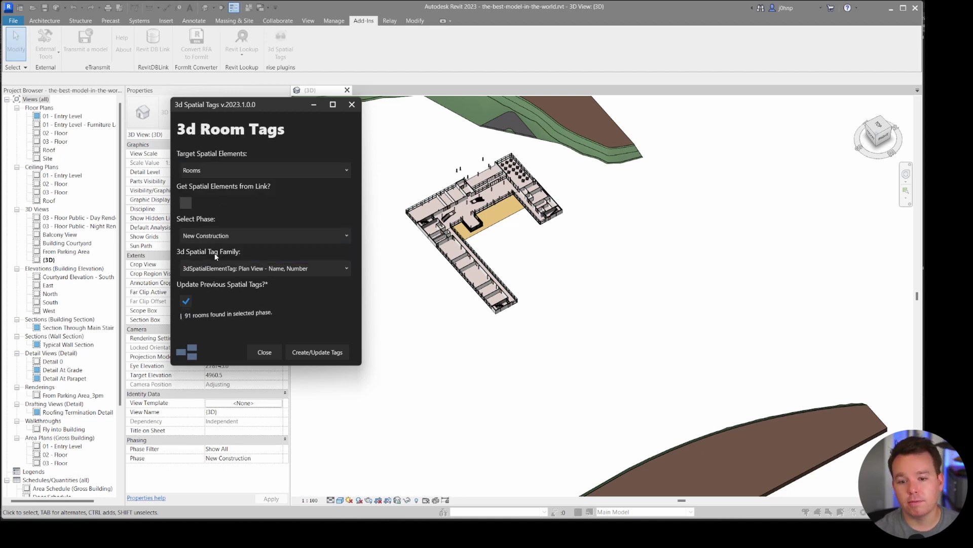
left_click(232, 274)
left_click(261, 311)
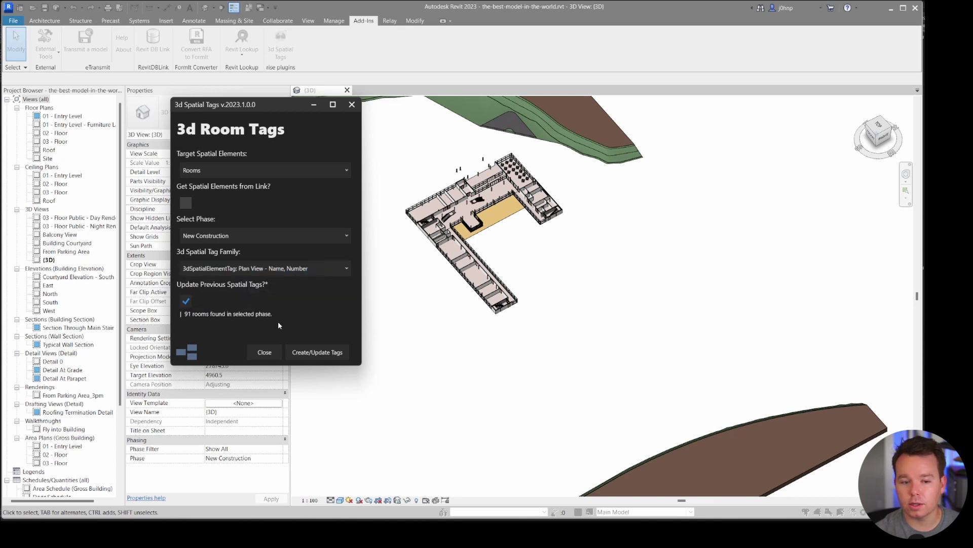
left_click(327, 354)
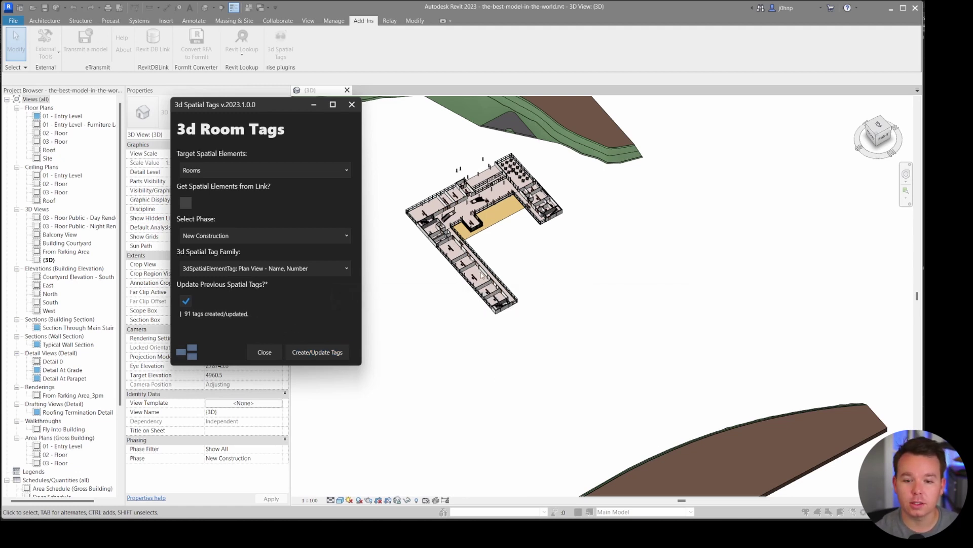
left_click(264, 352)
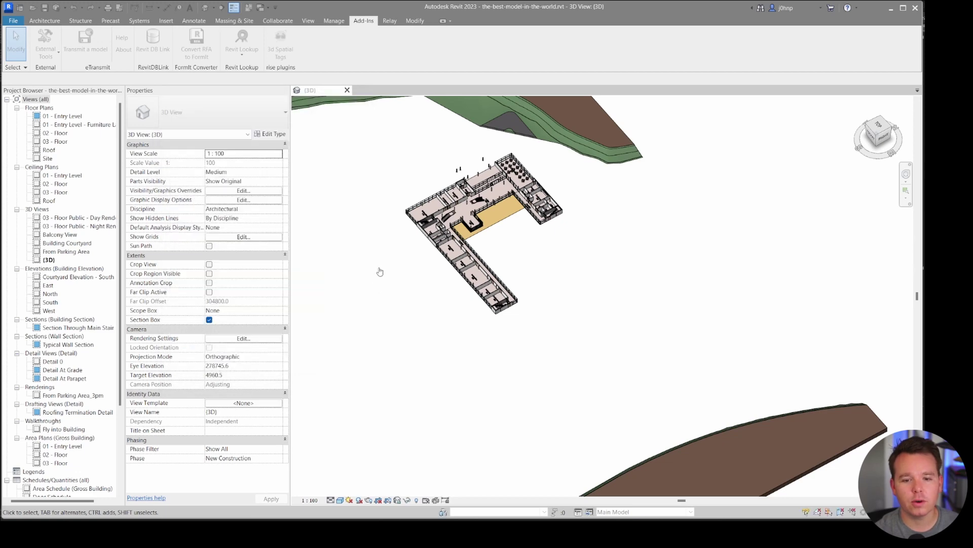
- Select the Instruction 108 tag in the 3D view to inspect its SpatialElementId and data properties, and clear the selection
scroll(430, 233, "up", 10)
middle_click_drag(430, 233, 563, 273)
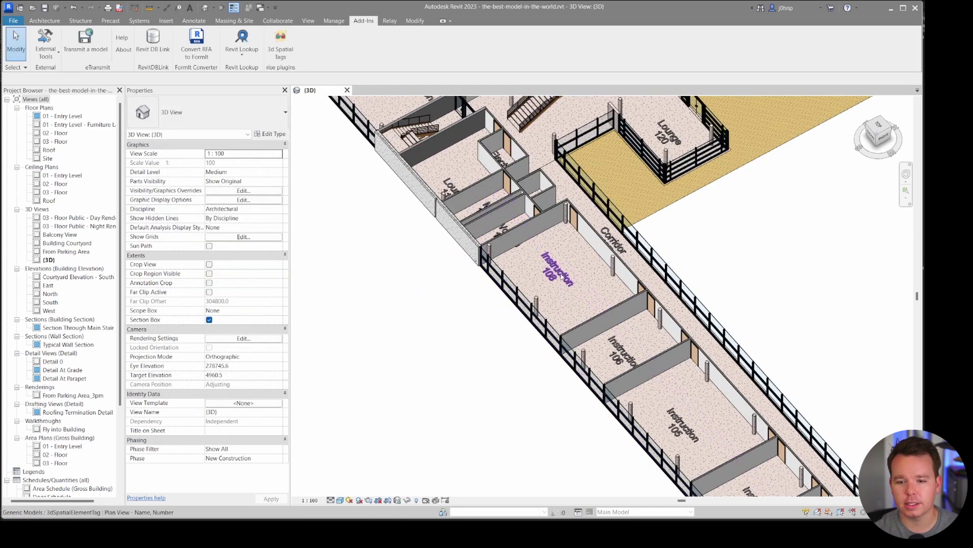
left_click(559, 276)
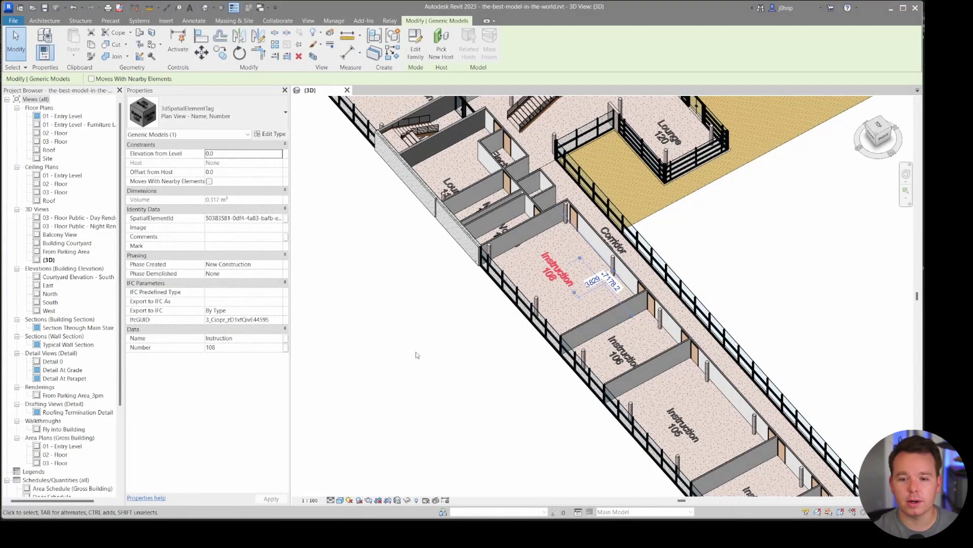
left_click(418, 354)
scroll(552, 278, "down", 1)
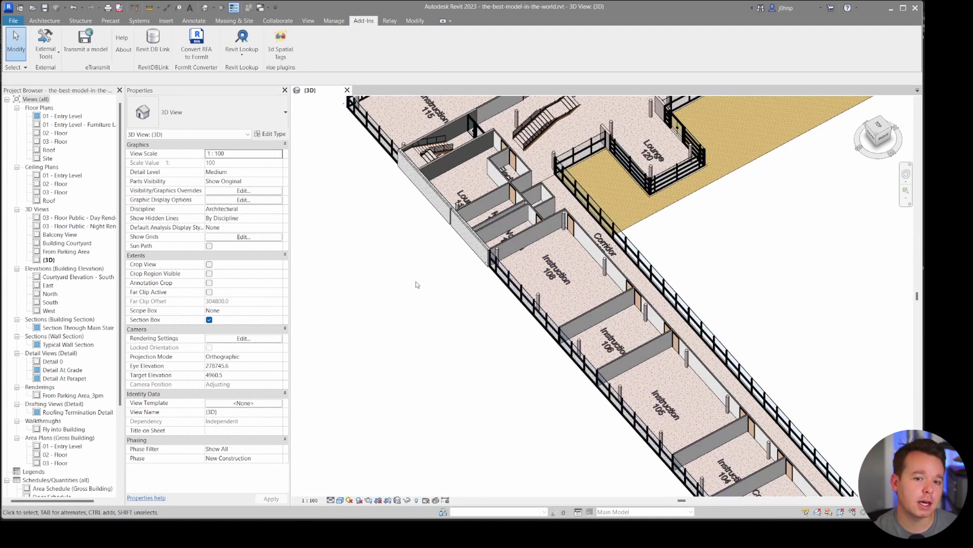
scroll(417, 284, "down", 2)
- Open the 01 - Entry Level floor plan and rename room 117 to AAAA through its room tag
left_click(70, 117)
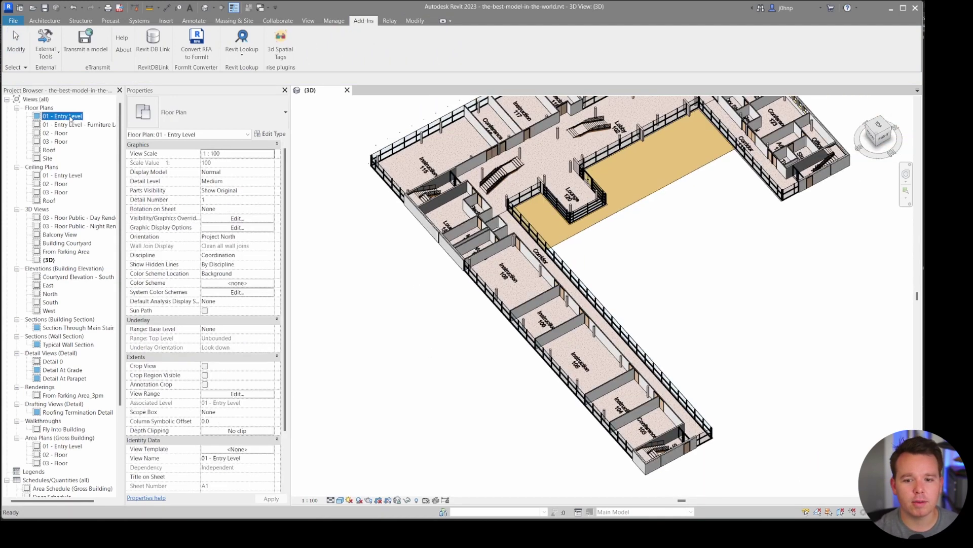
double_click(70, 116)
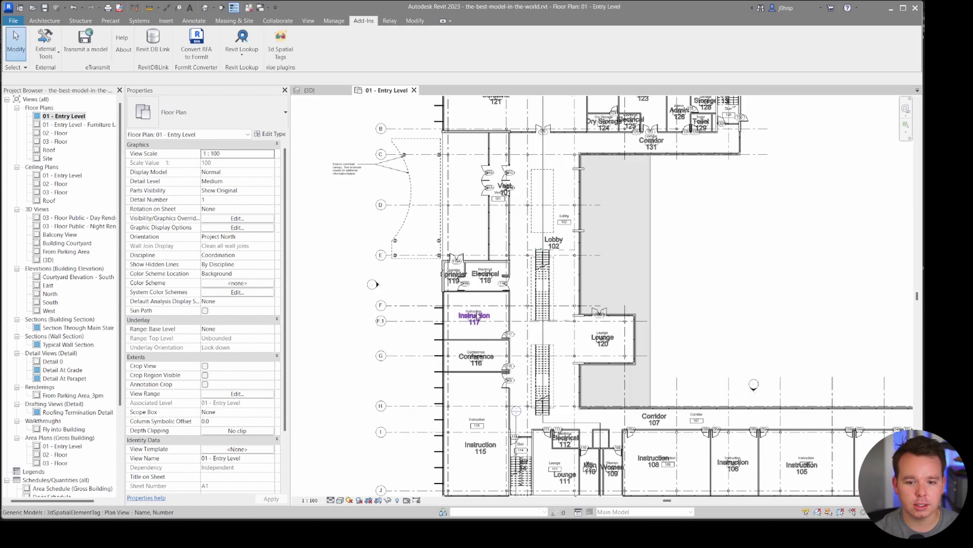
left_click(477, 316)
scroll(477, 316, "up", 5)
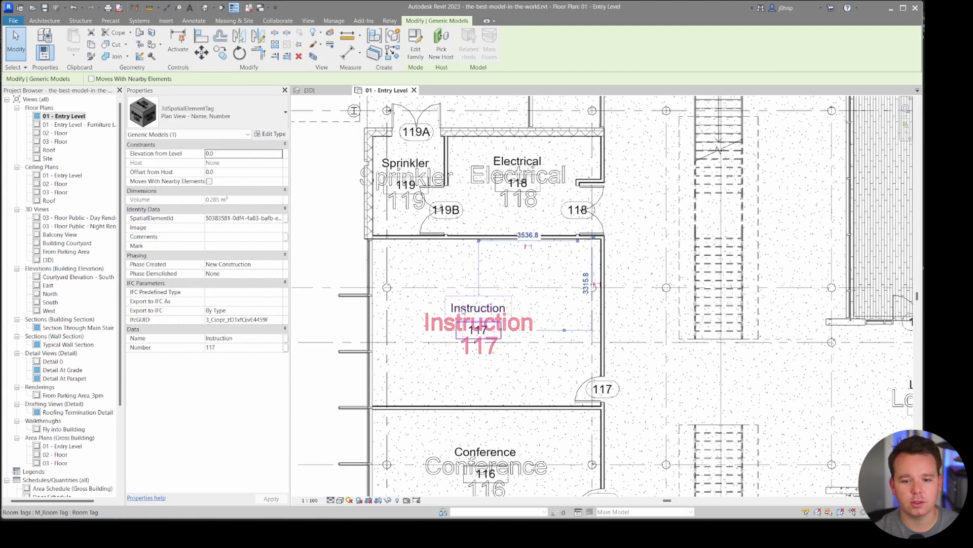
left_click(463, 310)
left_click(463, 310)
type("AAAA")
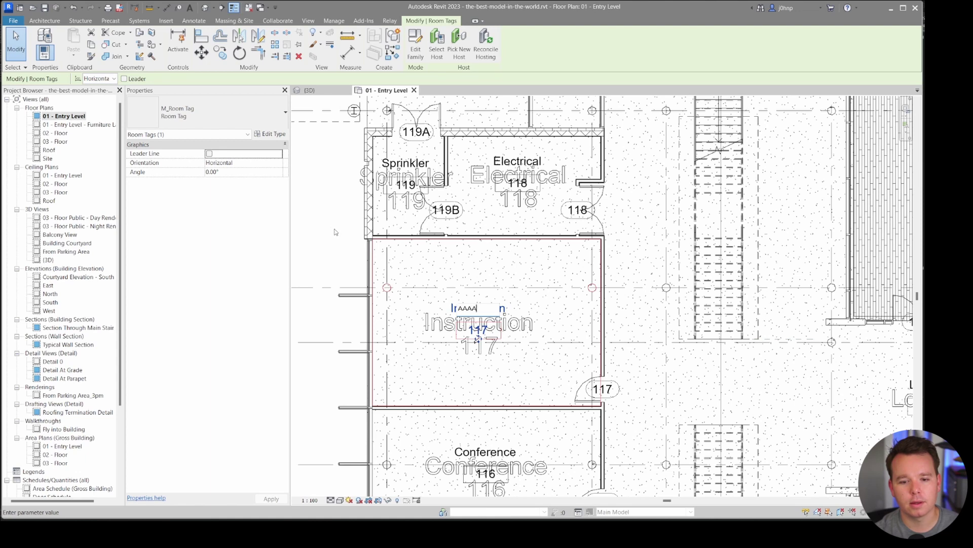
key("Return")
- Return to the 3D view and update the existing 3D room tags for the New Construction phase with the 3d Spatial Tags add-in
left_click(310, 90)
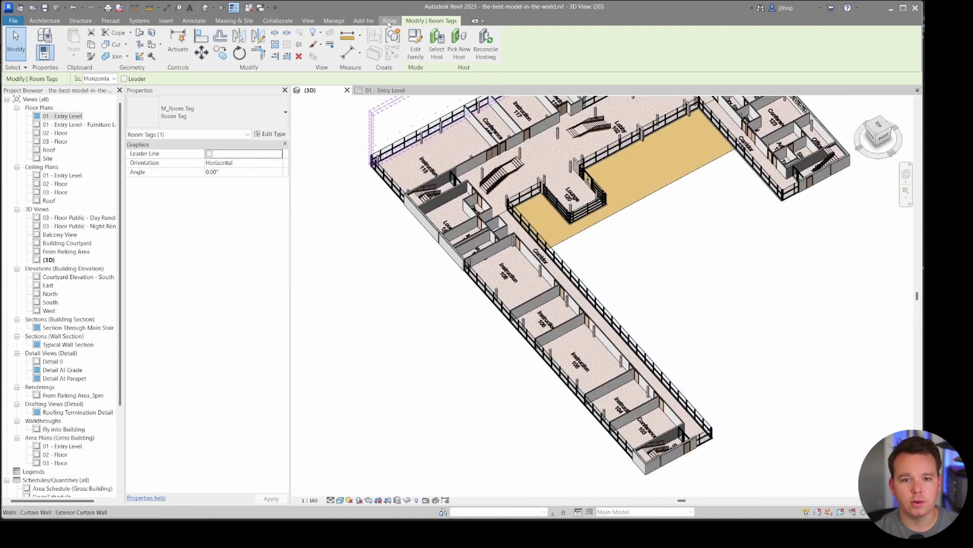
left_click(365, 21)
left_click(281, 46)
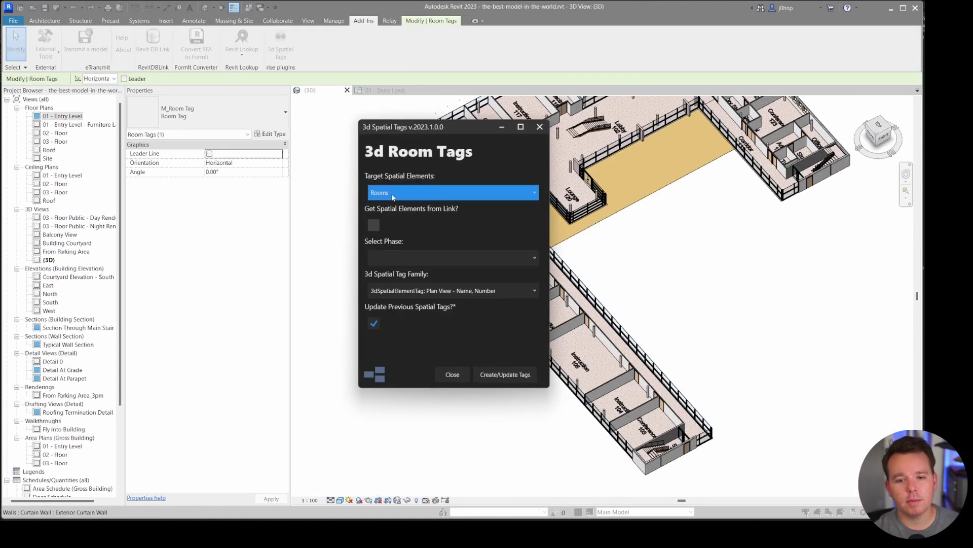
left_click(413, 257)
left_click(405, 281)
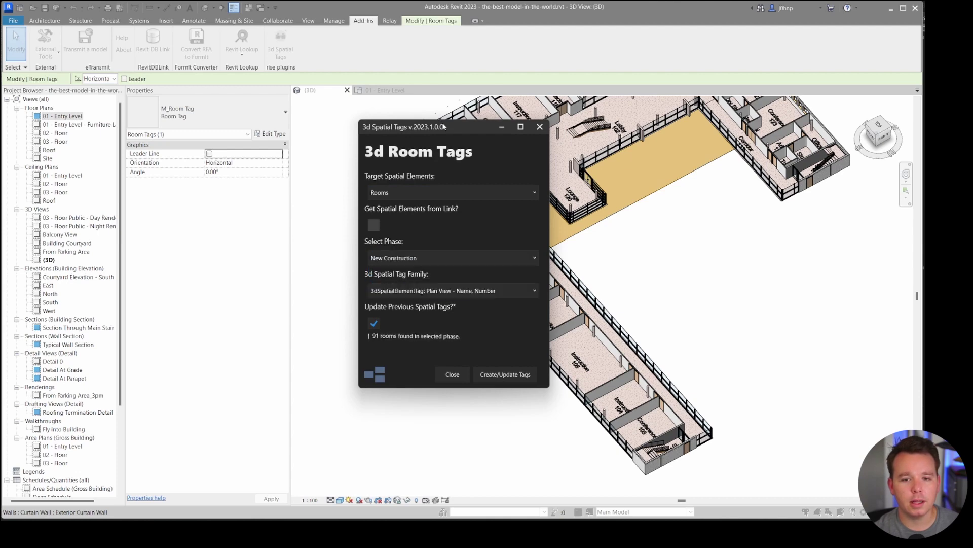
left_click_drag(431, 127, 216, 119)
left_click(282, 372)
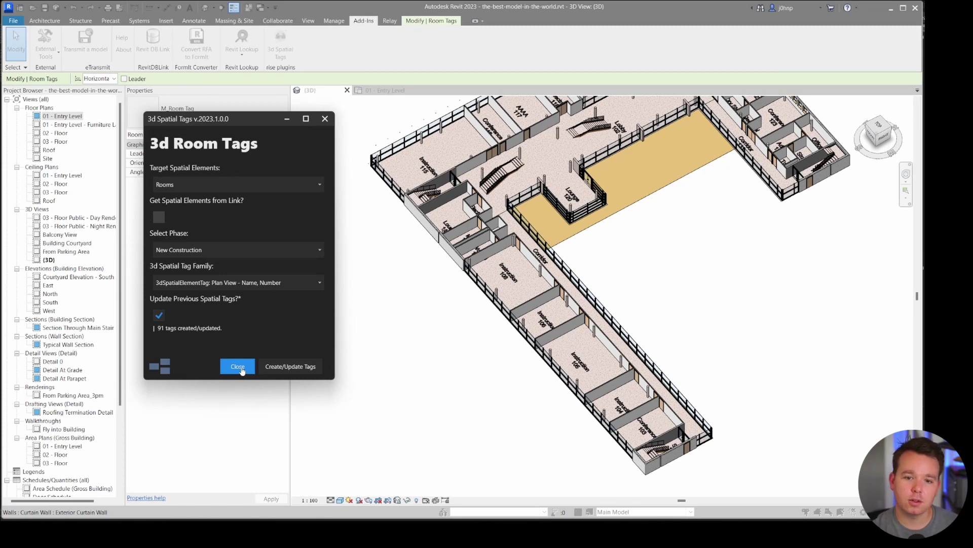
left_click(238, 366)
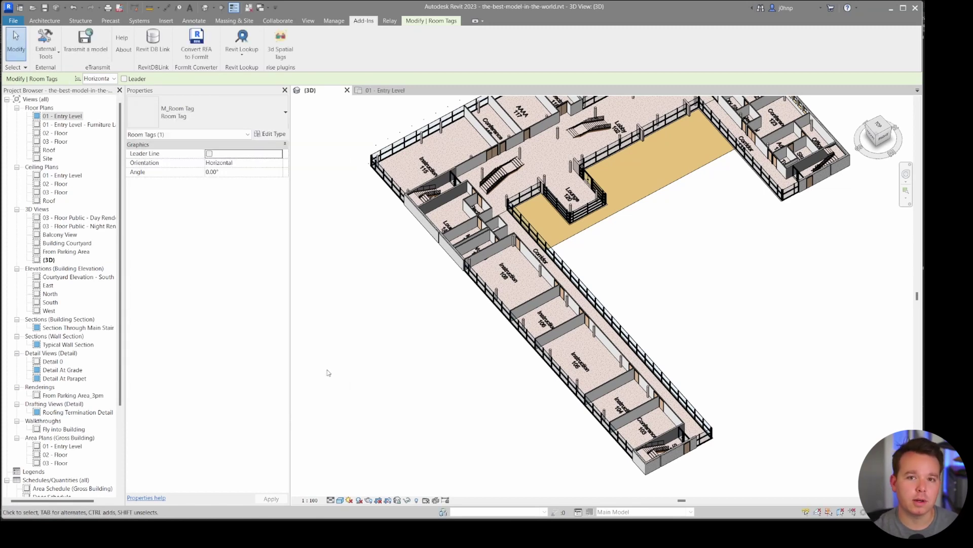
left_click(338, 355)
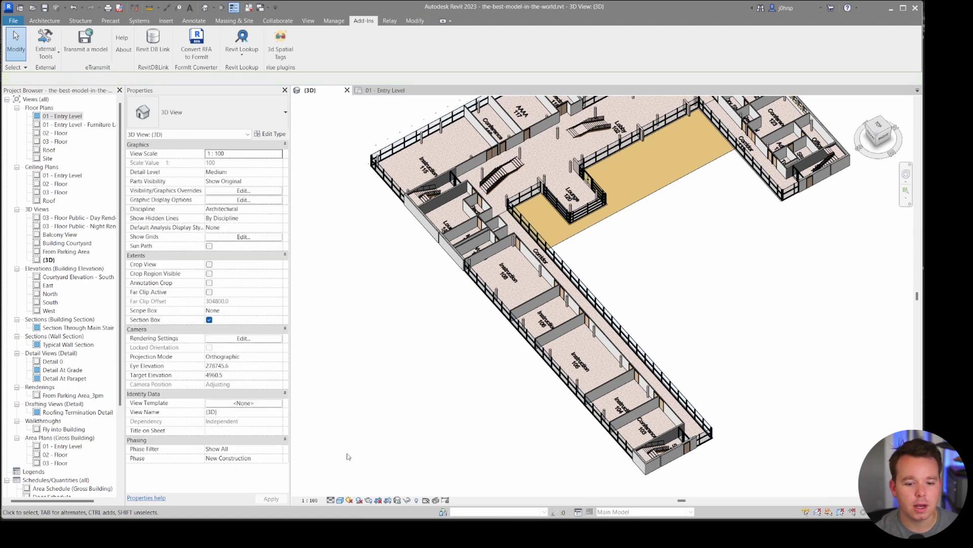
- Switch to the ModelWithLink.rvt project window, clear the tag selection and bring both buildings into the 3D view
mouse_move(588, 517)
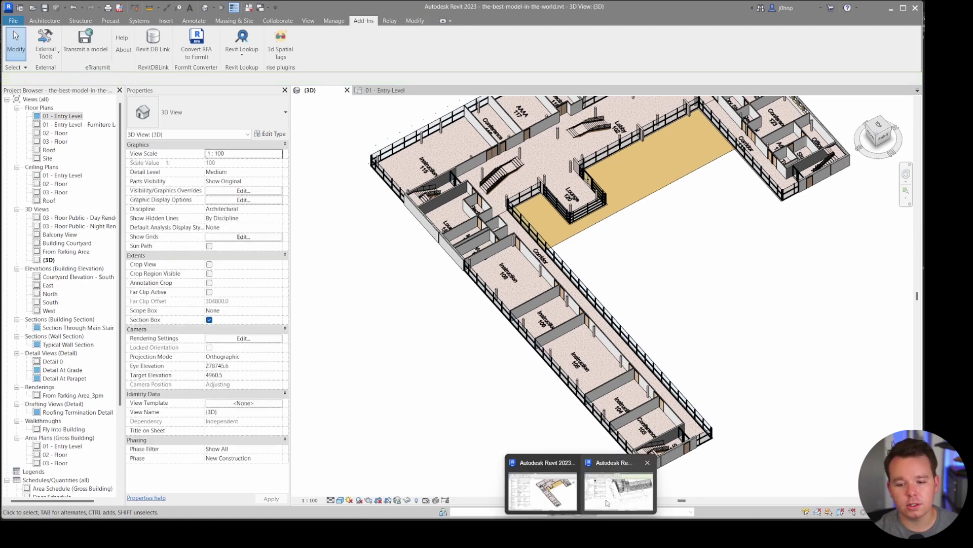
left_click(619, 489)
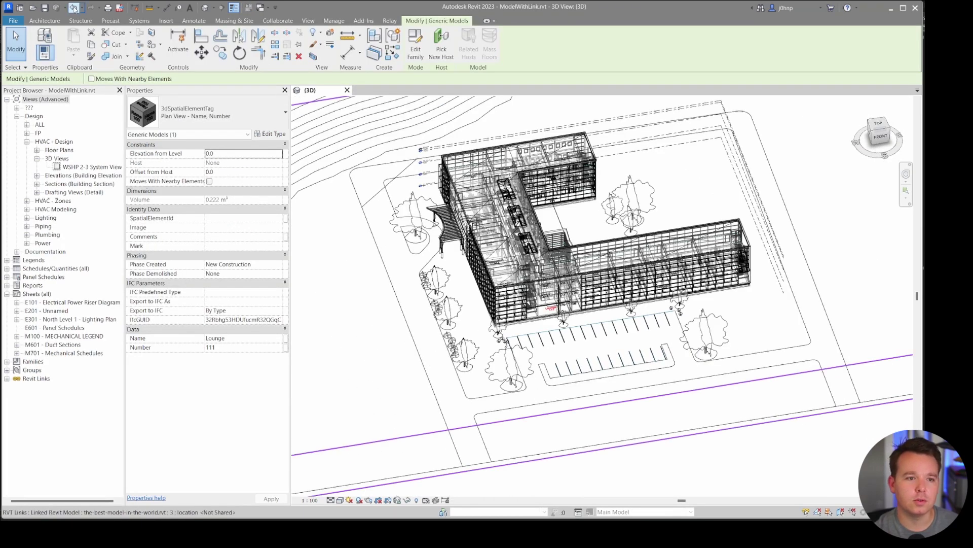
key("Escape")
scroll(443, 270, "down", 5)
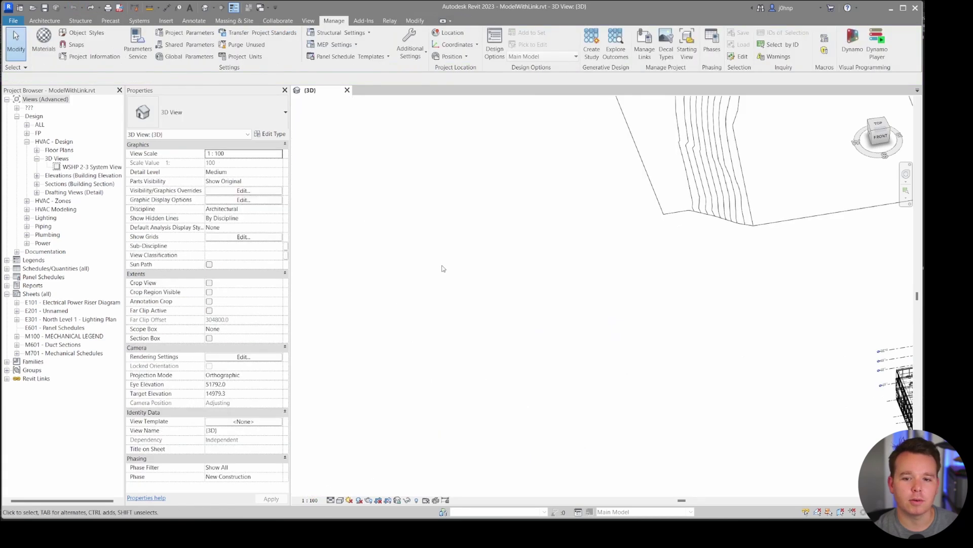
middle_click_drag(448, 270, 516, 269, "shift")
scroll(515, 269, "up", 3)
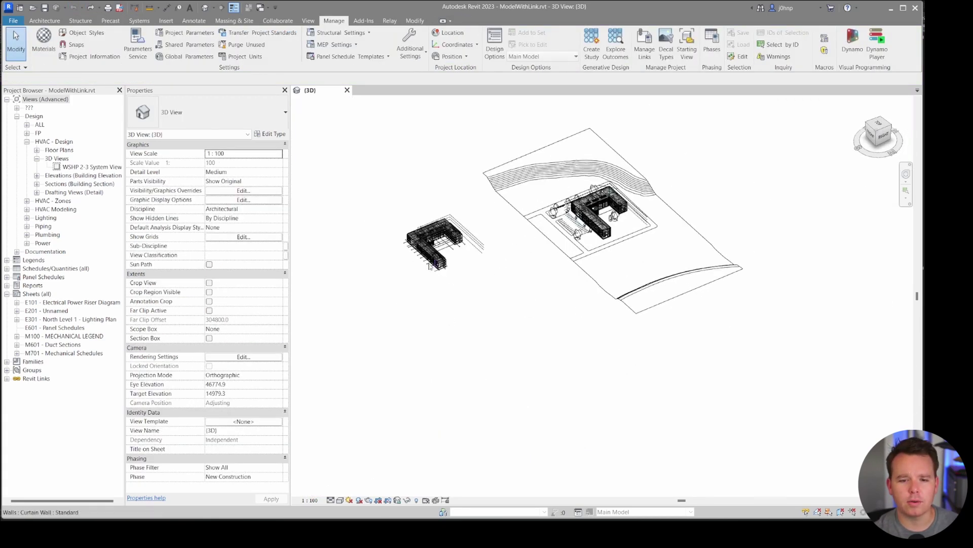
- Create 3D tags for the Spaces of the New Construction phase with the 3d Spatial Tags add-in, using 3dSpatialElementTag: Plan View - Name, Number
left_click(363, 21)
left_click(280, 43)
left_click(399, 189)
left_click(395, 214)
left_click(410, 260)
left_click(395, 277)
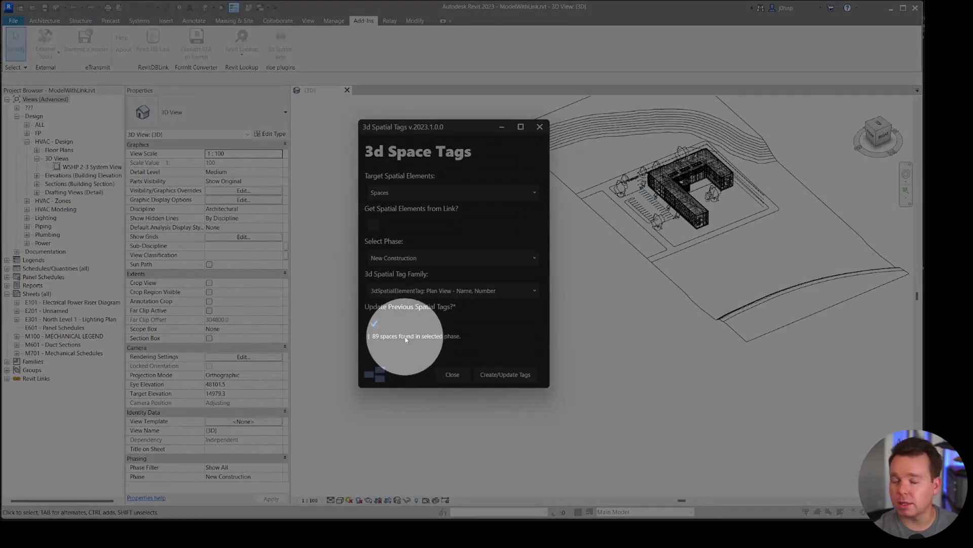
left_click(505, 374)
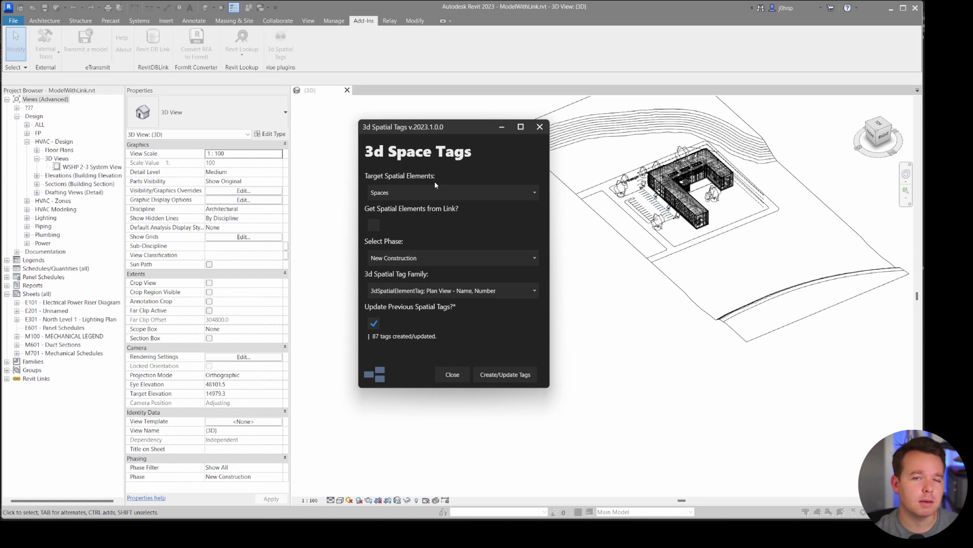
- Create 3D tags for New Construction Rooms from the linked the-best-model-in-the-world.rvt with the Plan View - Name, Number type, and close the add-in
left_click_drag(456, 127, 245, 115)
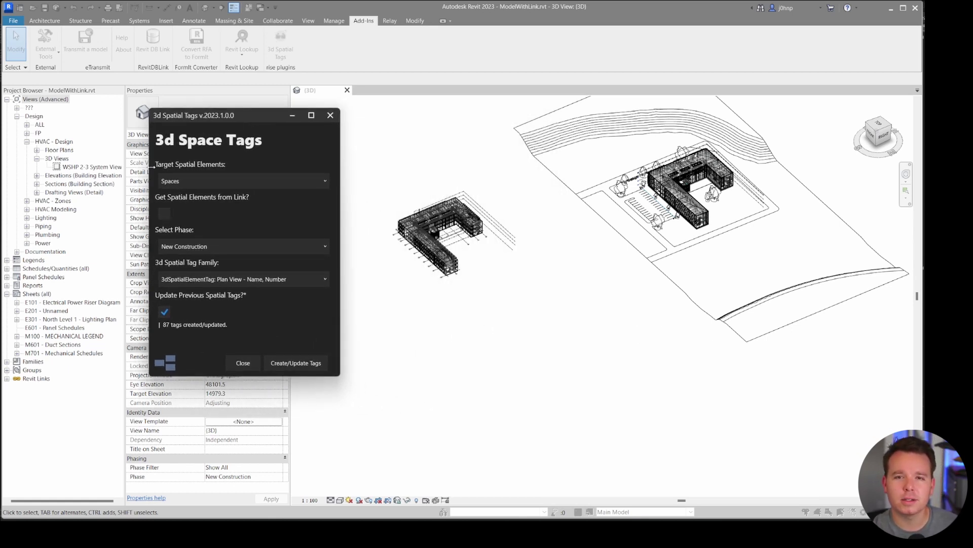
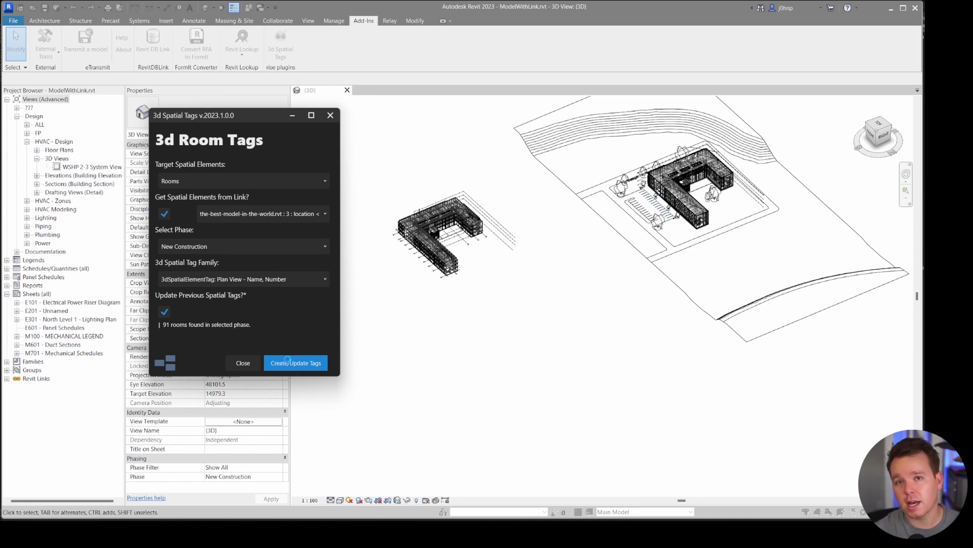
left_click(243, 362)
- Select the Leader 8 space tag, extend the selection to all its instances visible in the view, and isolate them temporarily
scroll(437, 248, "up", 10)
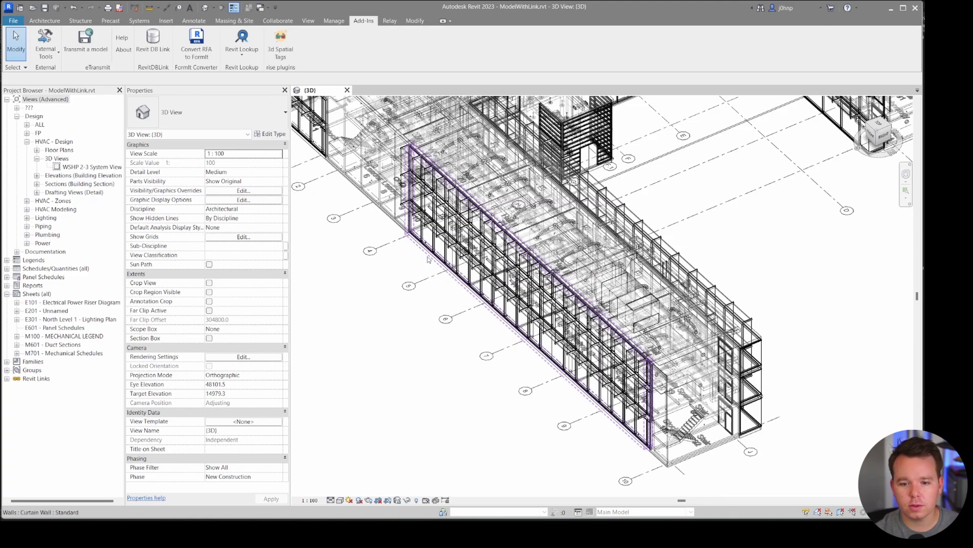
middle_click_drag(434, 249, 542, 294)
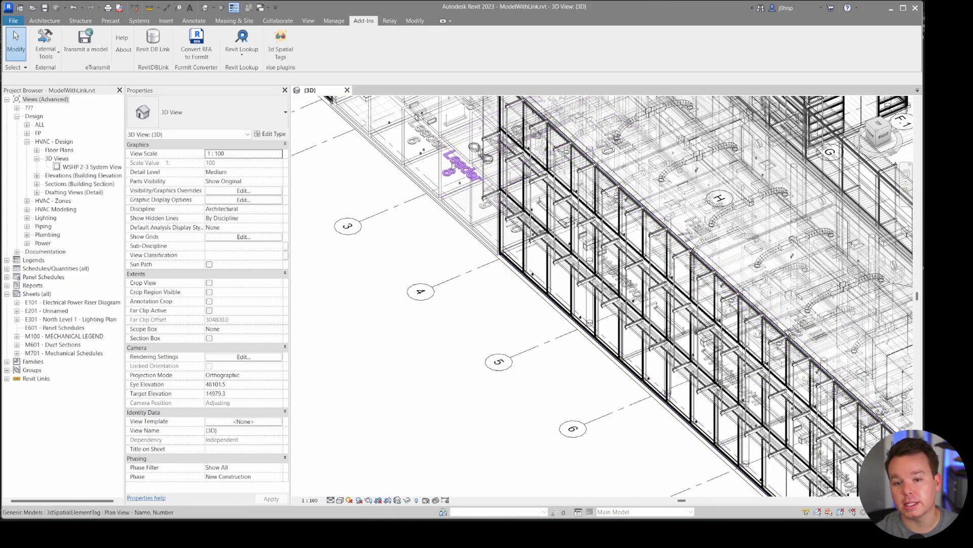
left_click(458, 164)
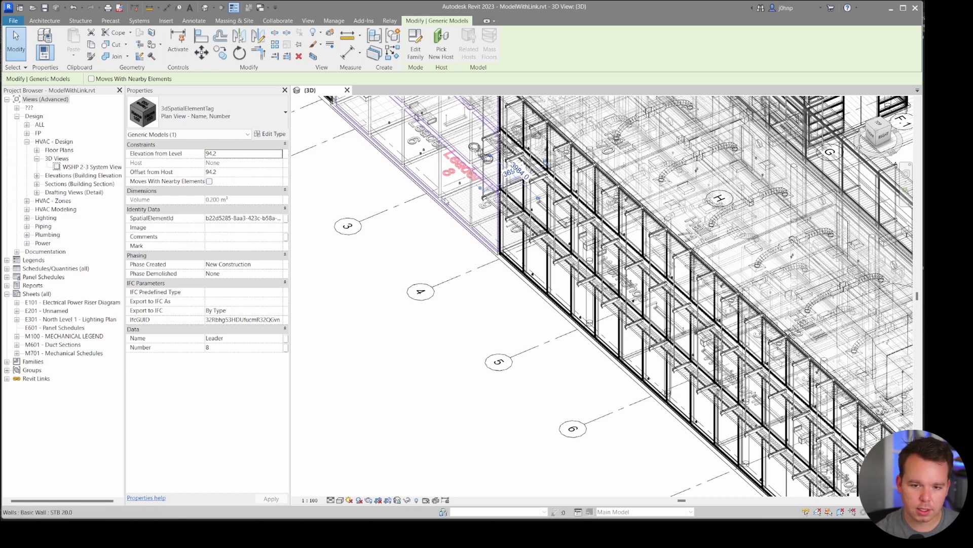
right_click(447, 169)
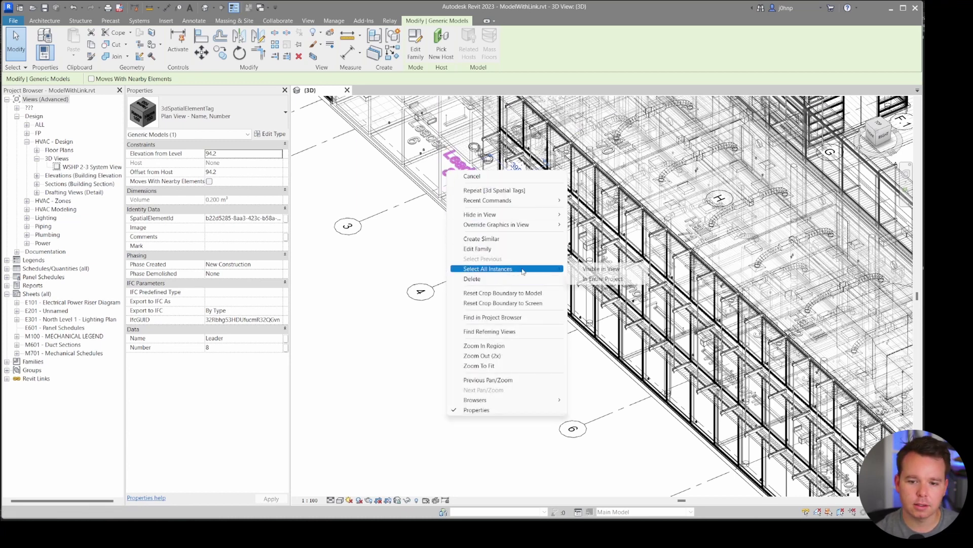
left_click(599, 268)
key("h")
key("i")
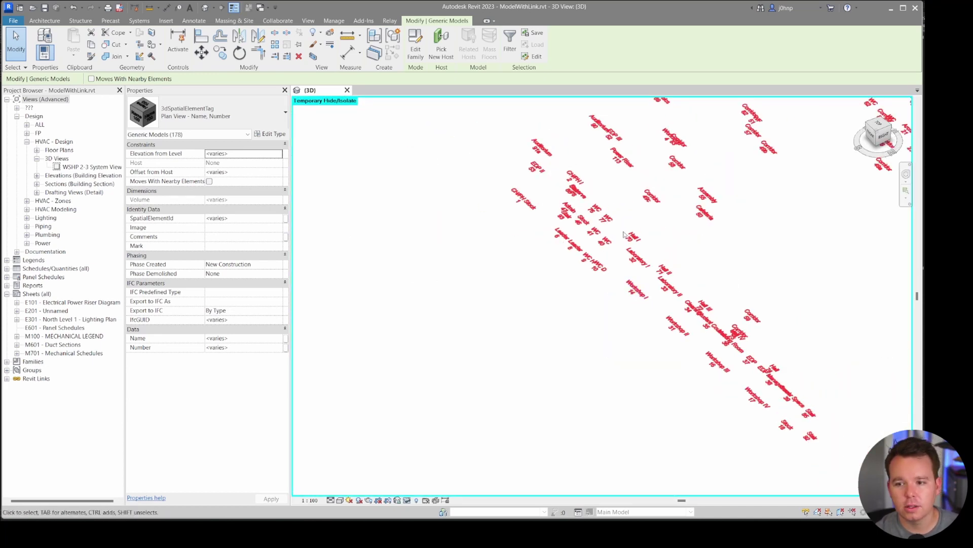
- Examine the isolated space tags and linked-model room tags in the 3D view, and clear the selection
scroll(532, 280, "down", 1)
scroll(681, 266, "down", 3)
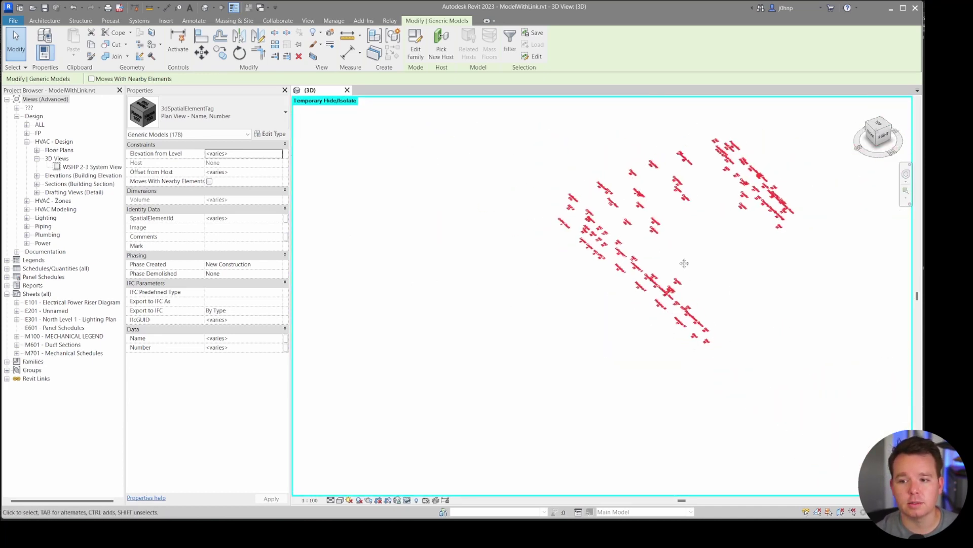
scroll(681, 267, "up", 4)
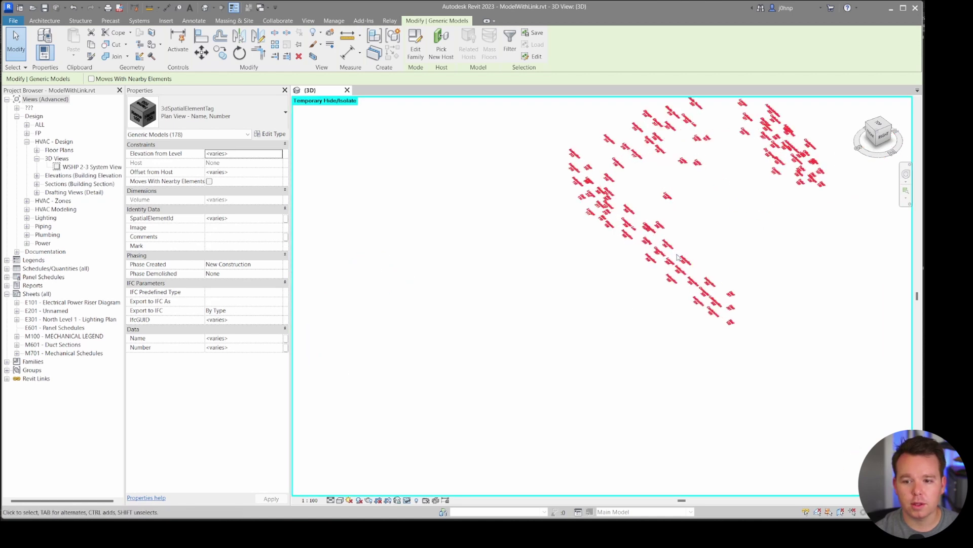
scroll(562, 316, "up", 1)
middle_click_drag(564, 315, 499, 381)
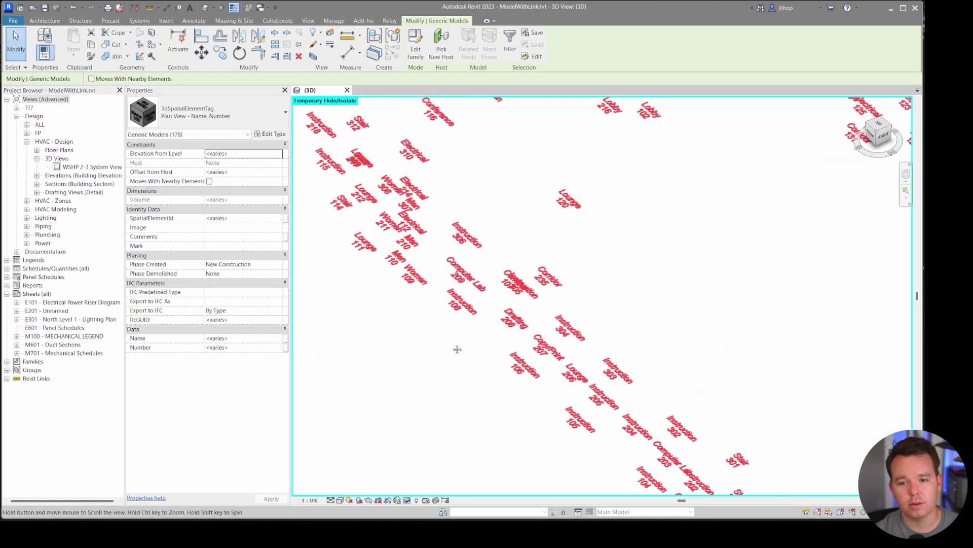
scroll(416, 221, "down", 2)
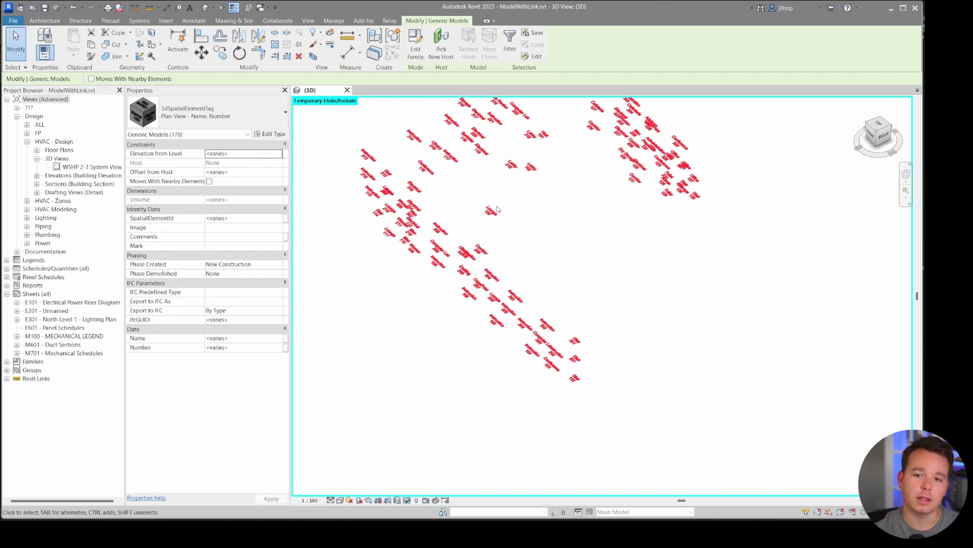
key("Escape")
- Select all the linked-model room tags, change them to a box-shaped 3dSpatialElementTag type, and clear the selection
middle_click_drag(441, 223, 529, 234, "shift")
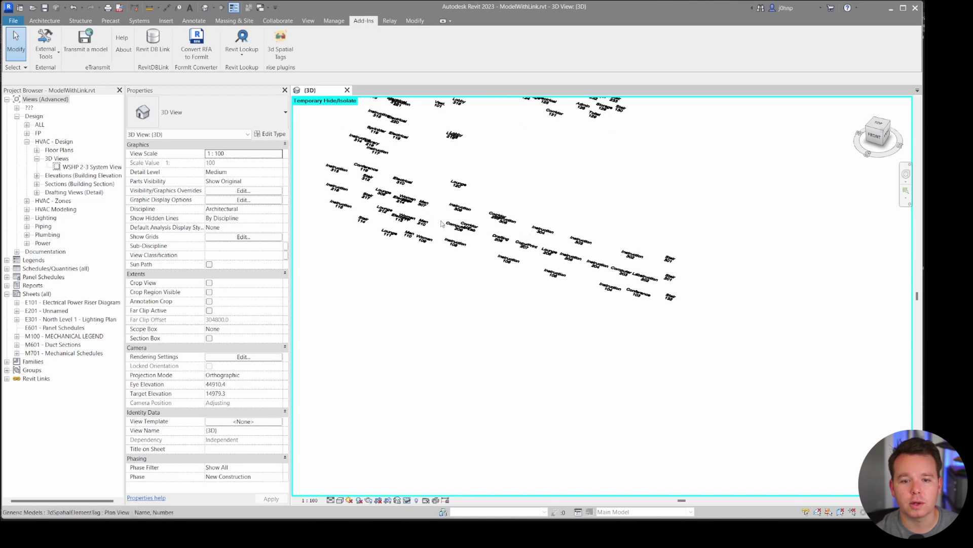
scroll(441, 224, "down", 3)
left_click_drag(394, 147, 597, 308)
left_click(229, 117)
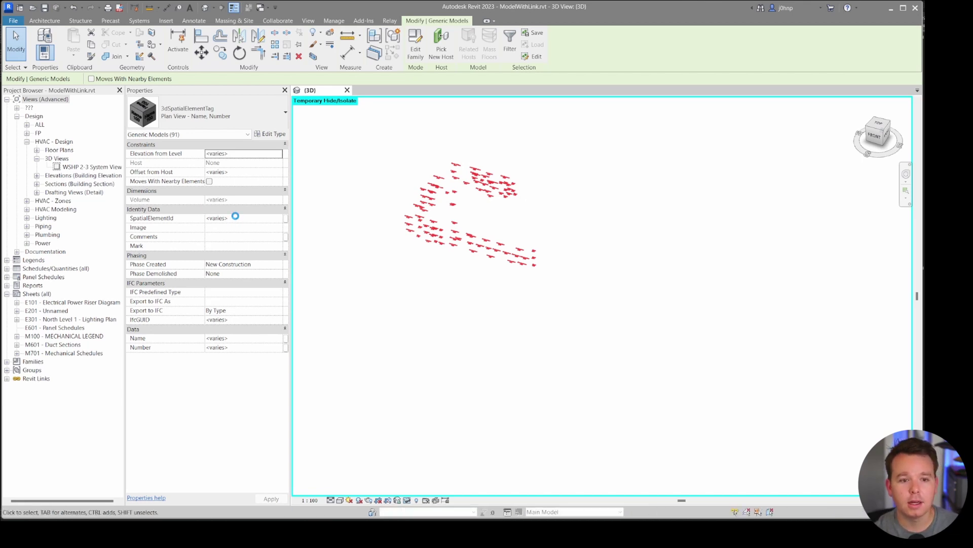
key("Escape")
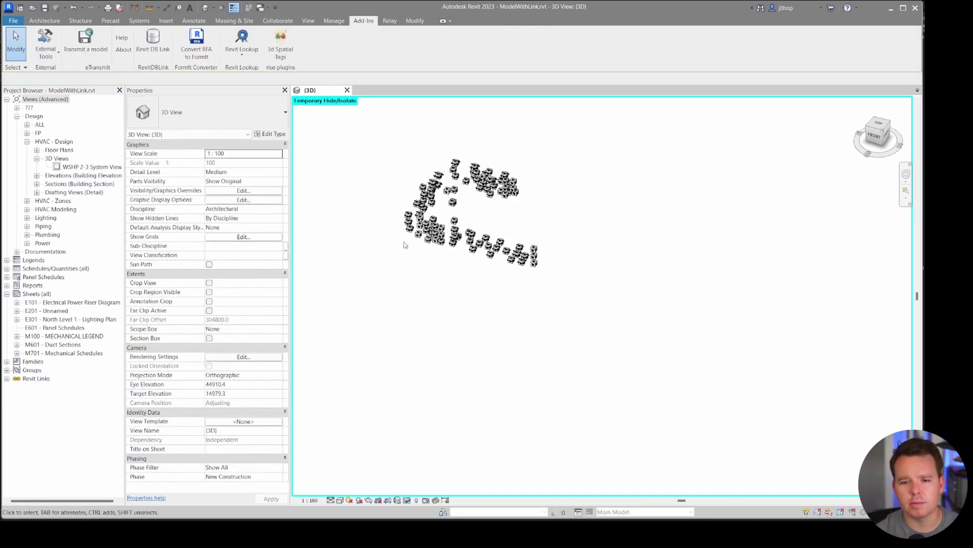
- Inspect the changed room tags and reset the temporary hide/isolate to show the full model in the 3D view
scroll(465, 250, "up", 1)
scroll(464, 250, "up", 3)
scroll(488, 237, "down", 5)
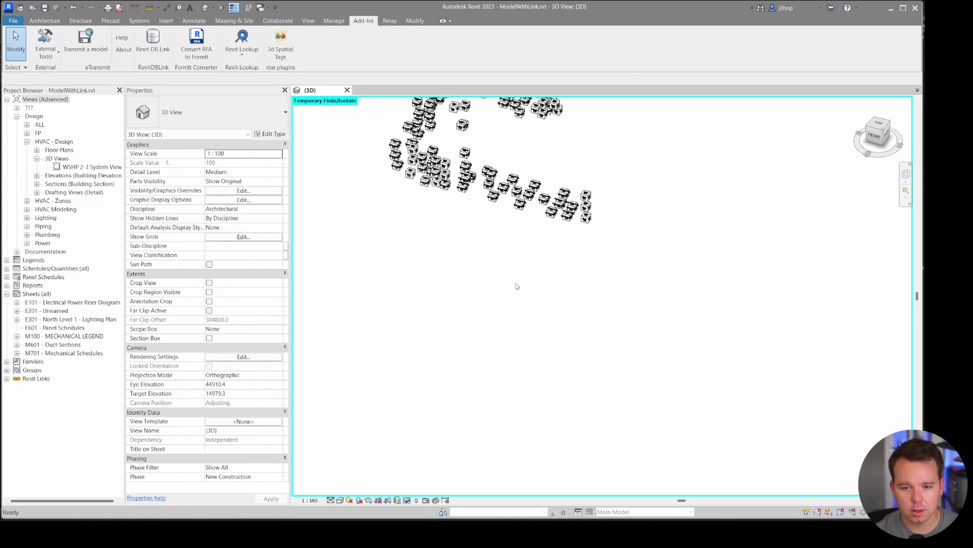
key("h")
key("r")
scroll(515, 285, "down", 2)
middle_click_drag(504, 287, 427, 224, "shift")
scroll(426, 225, "up", 1)
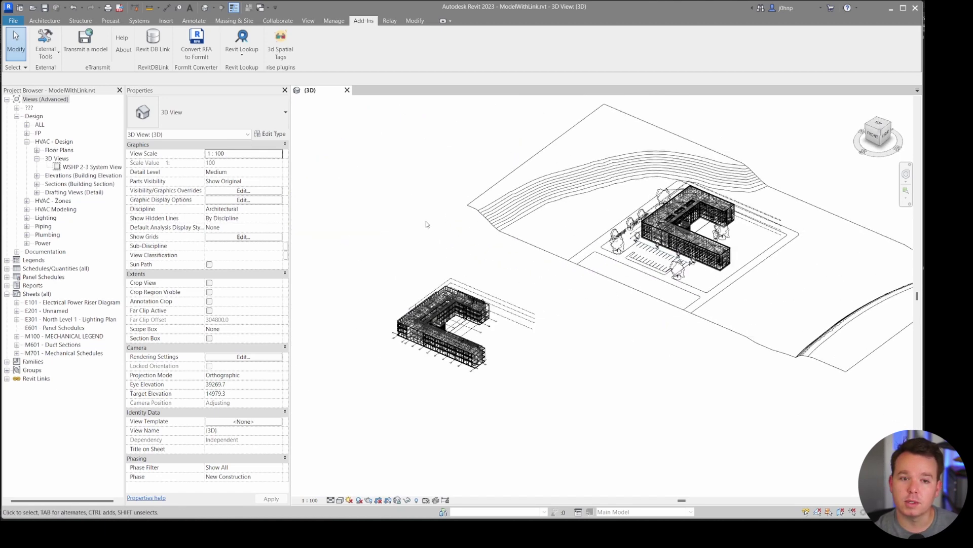